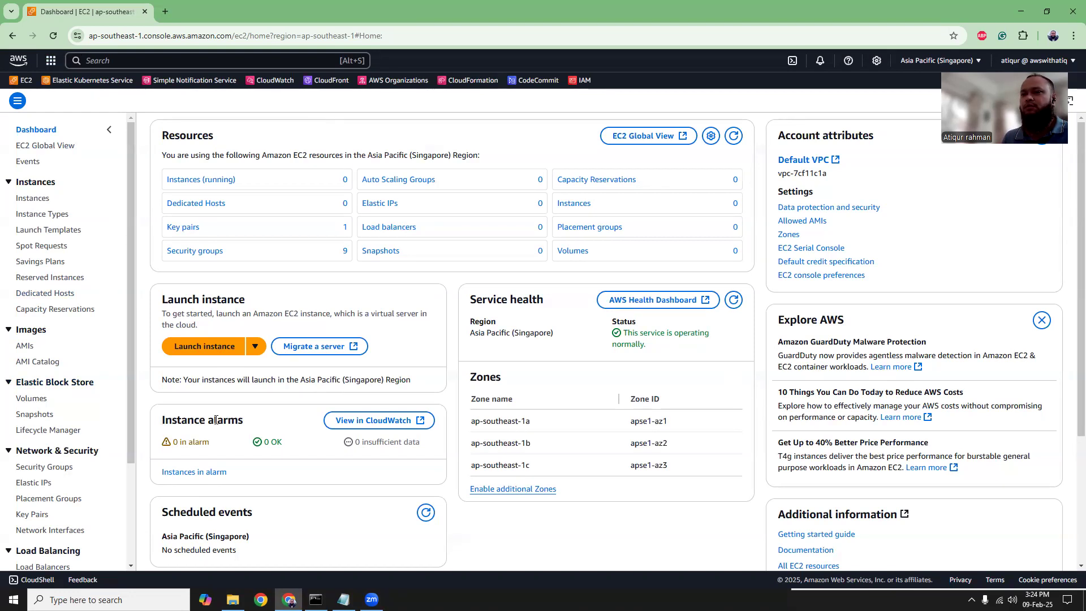
Start launching a new EC2 instance and name it plesk
{"action": "left_click", "coordinate": [205, 348]}
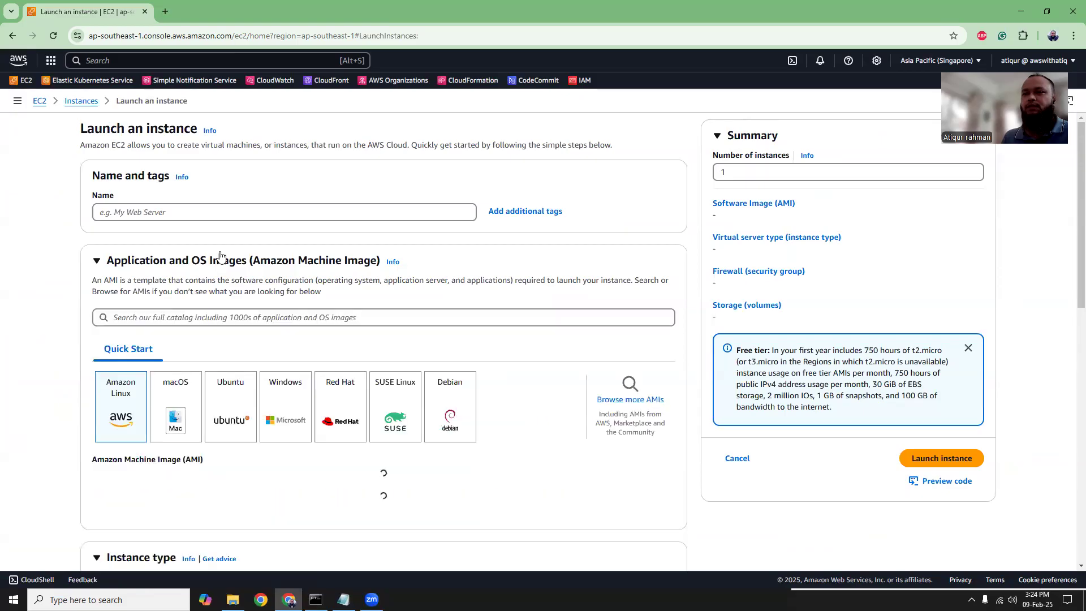
{"action": "left_click", "coordinate": [225, 215]}
{"action": "type", "text": "plesk"}
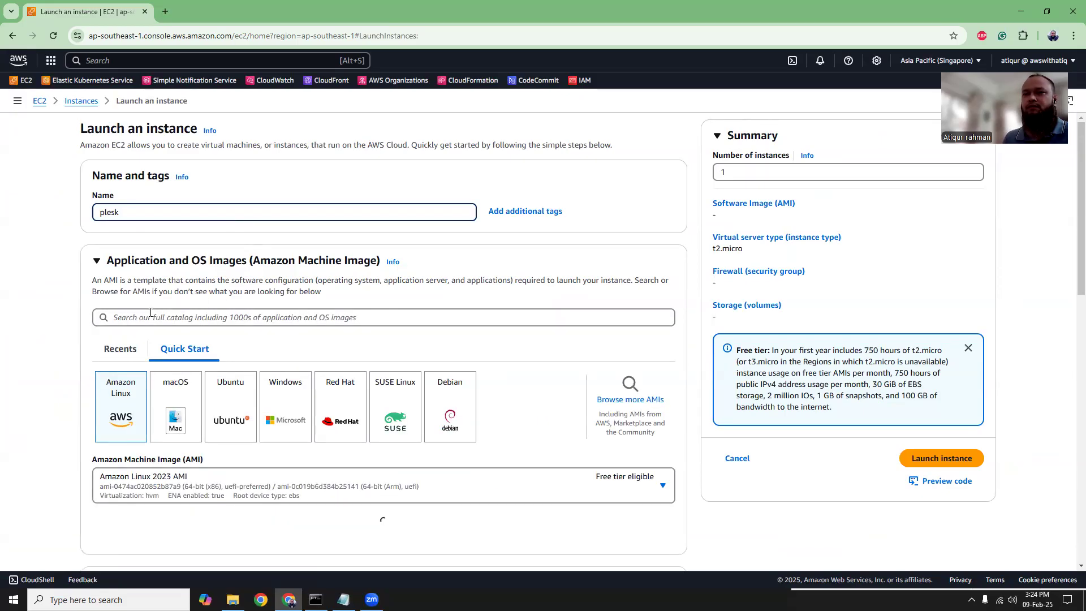
Browse more AMIs for the instance and search the AMI catalog for plesk
{"action": "left_click", "coordinate": [628, 402]}
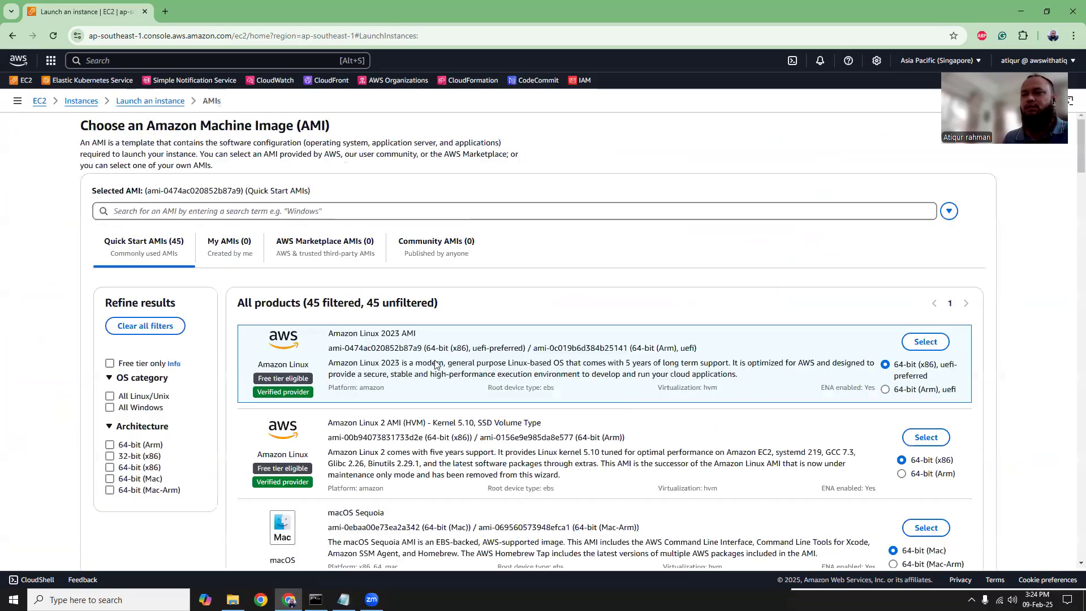
{"action": "left_click", "coordinate": [298, 231]}
{"action": "left_click", "coordinate": [298, 212]}
{"action": "type", "text": "plesk"}
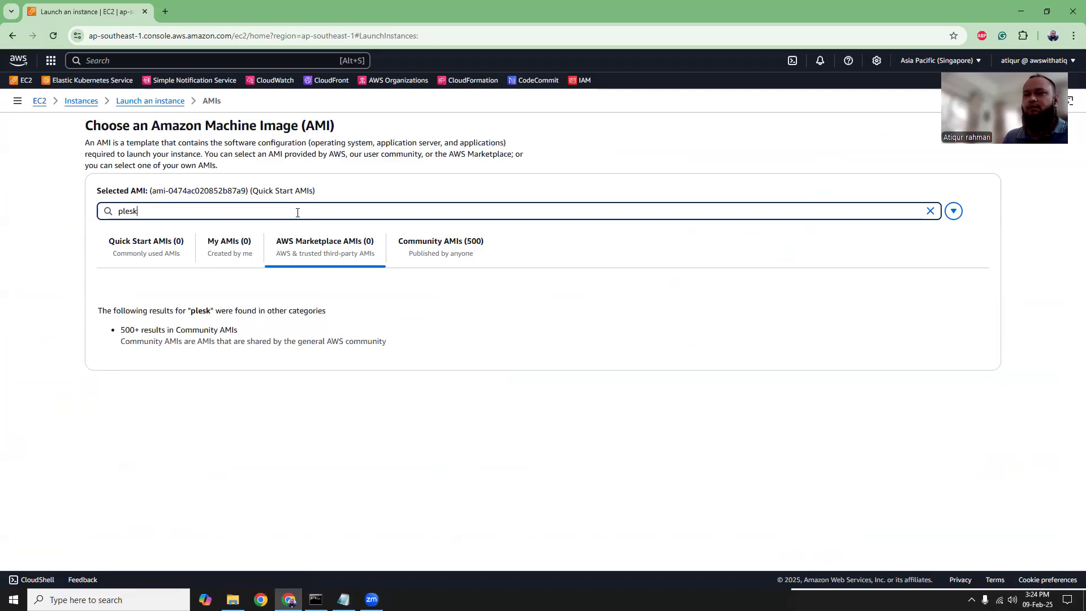
{"action": "key", "text": "Return"}
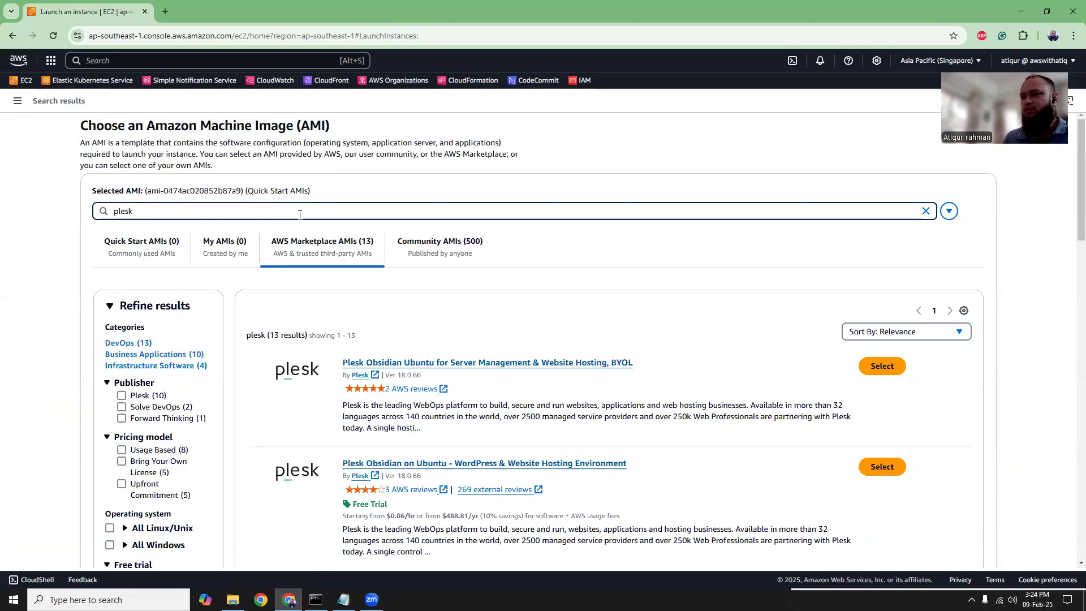
Choose the Marketplace image "Plesk Obsidian on AlmaLinux 9 - for WordPress & Website Hosting, BYOL" and subscribe to it now
{"action": "scroll", "coordinate": [1071, 215], "scroll_direction": "down", "scroll_amount": 1}
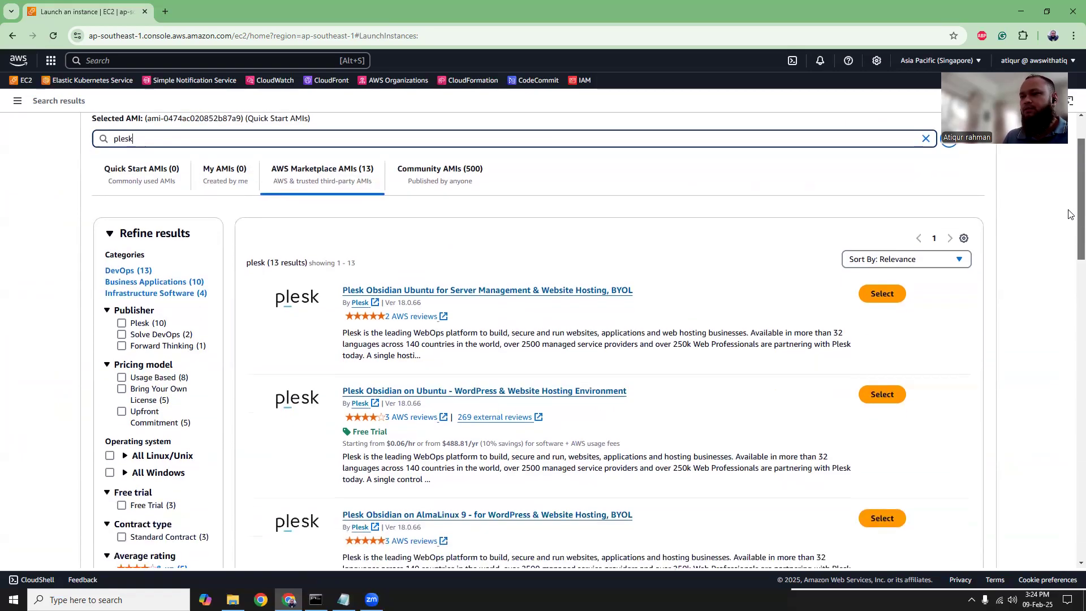
{"action": "scroll", "coordinate": [1070, 214], "scroll_direction": "down", "scroll_amount": 1}
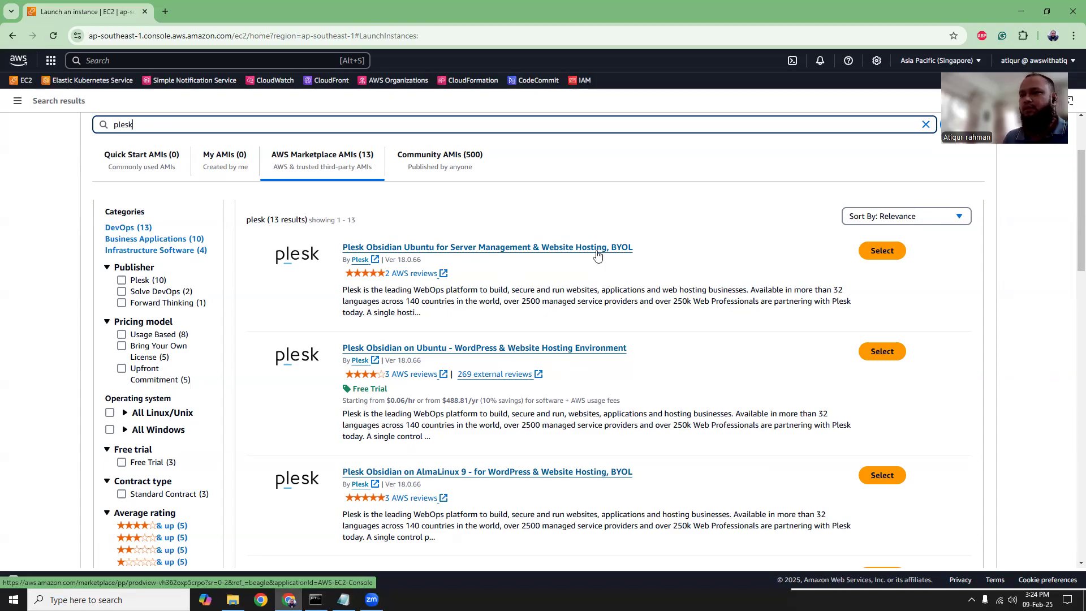
{"action": "scroll", "coordinate": [1069, 243], "scroll_direction": "down", "scroll_amount": 1}
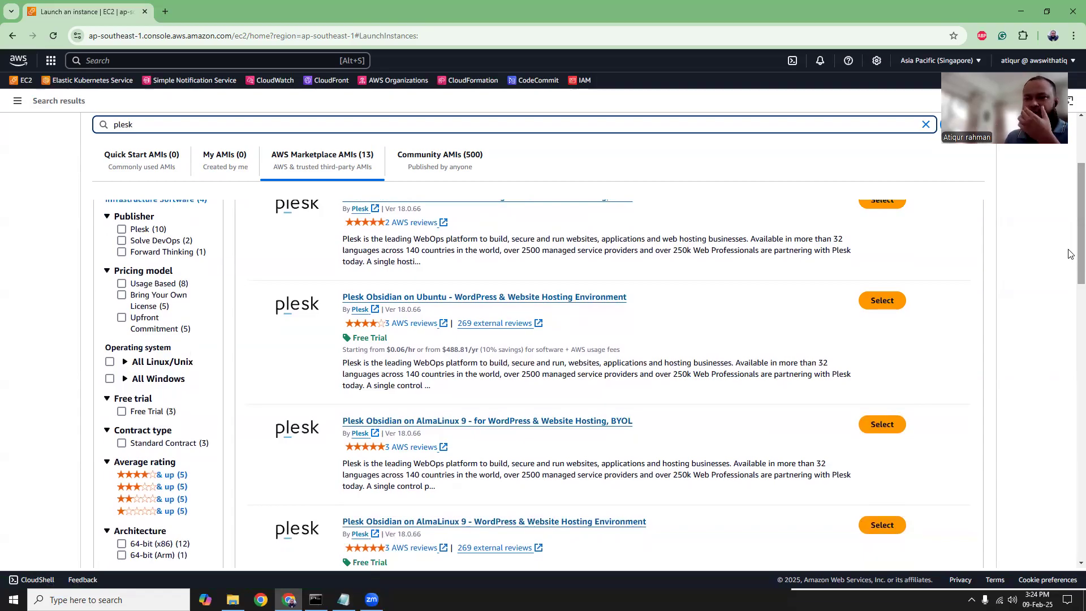
{"action": "scroll", "coordinate": [1069, 254], "scroll_direction": "down", "scroll_amount": 1}
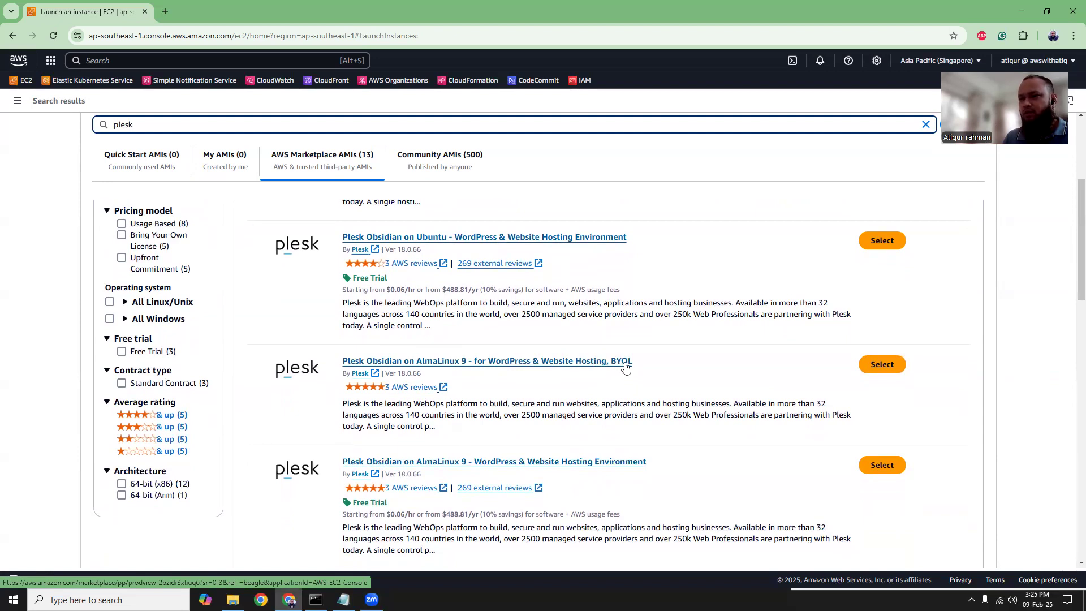
{"action": "left_click", "coordinate": [885, 366]}
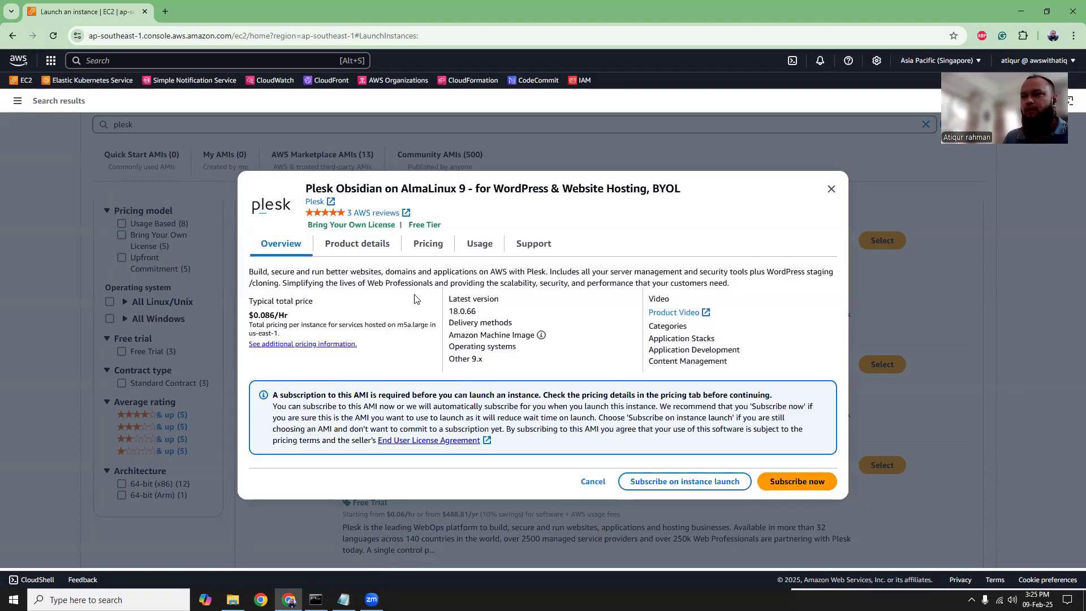
{"action": "left_click", "coordinate": [779, 482]}
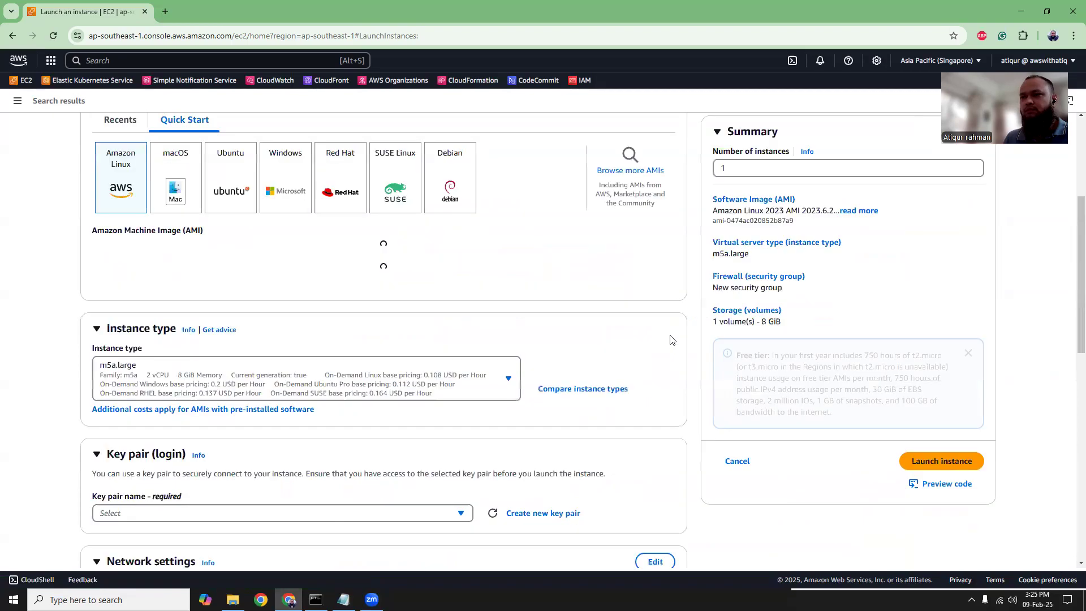
Set the instance type to t3.medium
{"action": "scroll", "coordinate": [671, 339], "scroll_direction": "up", "scroll_amount": 2}
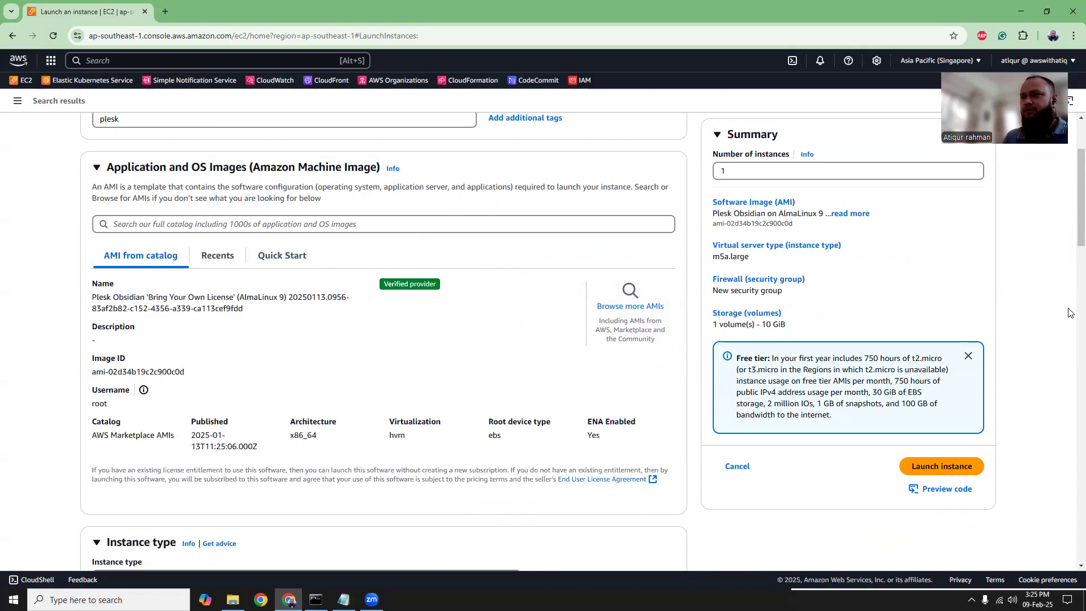
{"action": "left_click_drag", "start_coordinate": [1080, 218], "coordinate": [1068, 285]}
{"action": "left_click", "coordinate": [181, 296]}
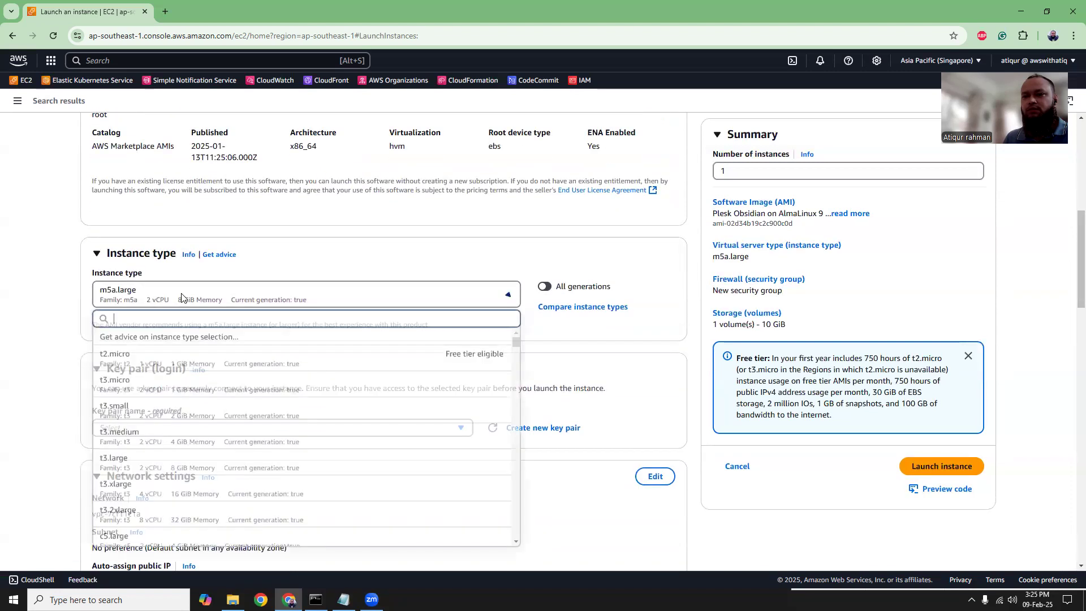
{"action": "type", "text": "t3.med"}
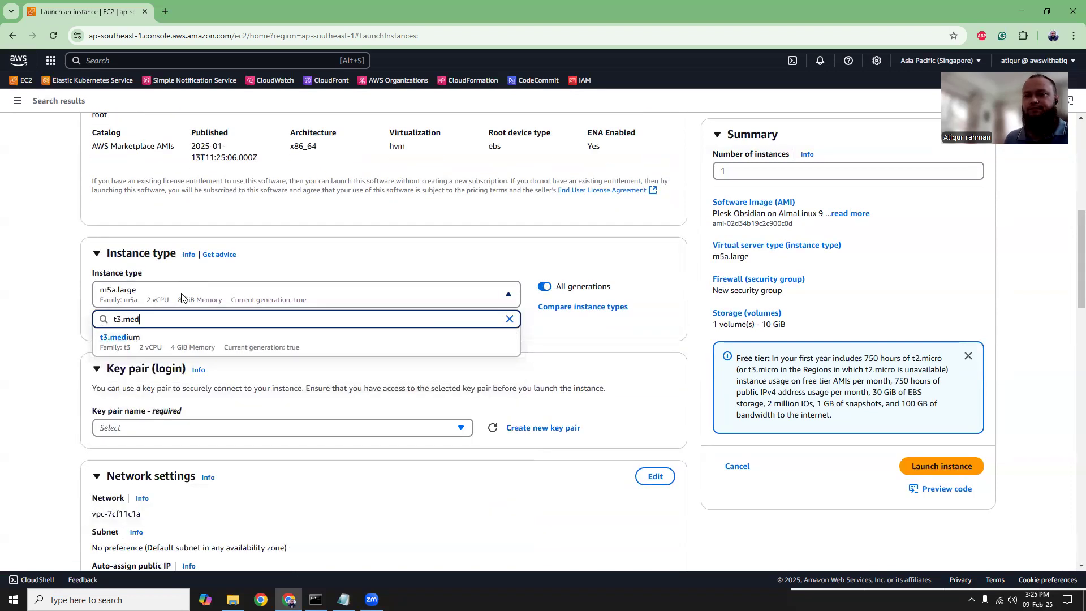
{"action": "left_click", "coordinate": [172, 342]}
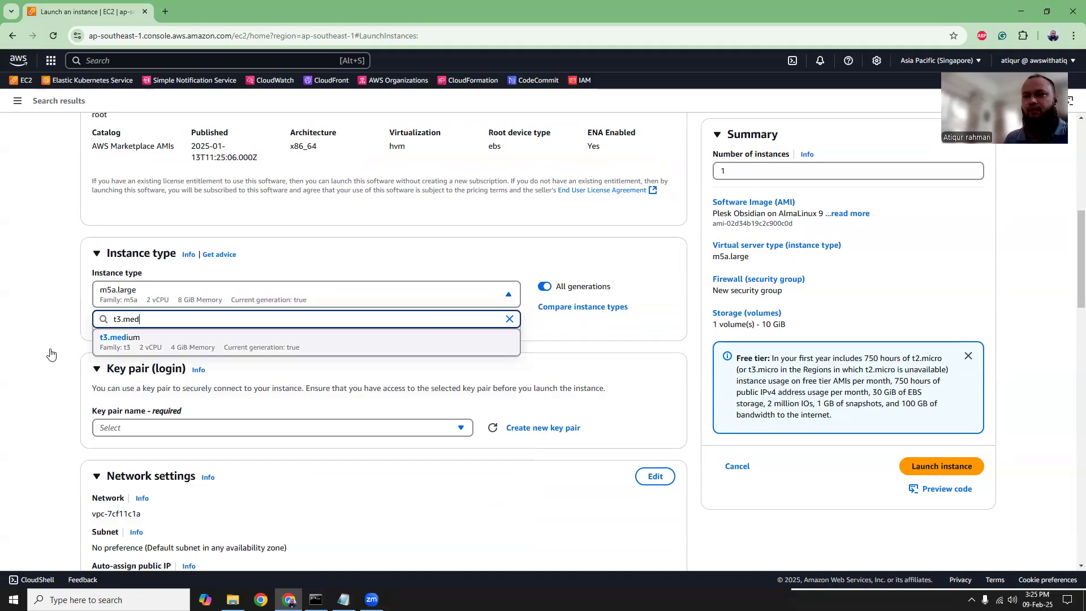
Choose the odoo key pair for logging in to the instance
{"action": "scroll", "coordinate": [1072, 244], "scroll_direction": "down", "scroll_amount": 2}
{"action": "left_click", "coordinate": [125, 346]}
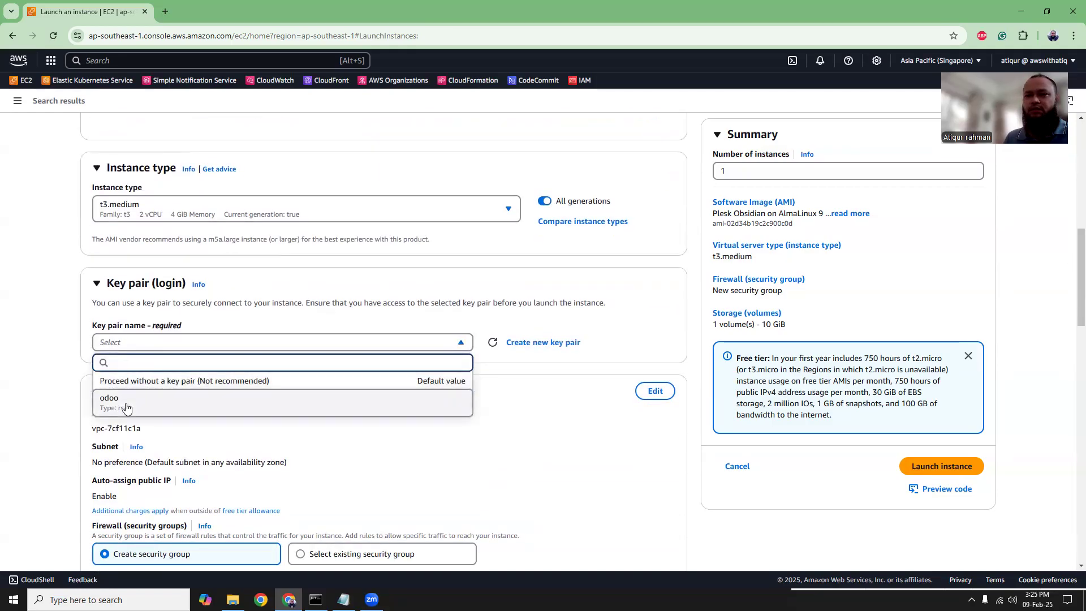
{"action": "left_click", "coordinate": [127, 402]}
Set the root volume size to 20 GiB and launch the instance
{"action": "scroll", "coordinate": [1071, 344], "scroll_direction": "down", "scroll_amount": 5}
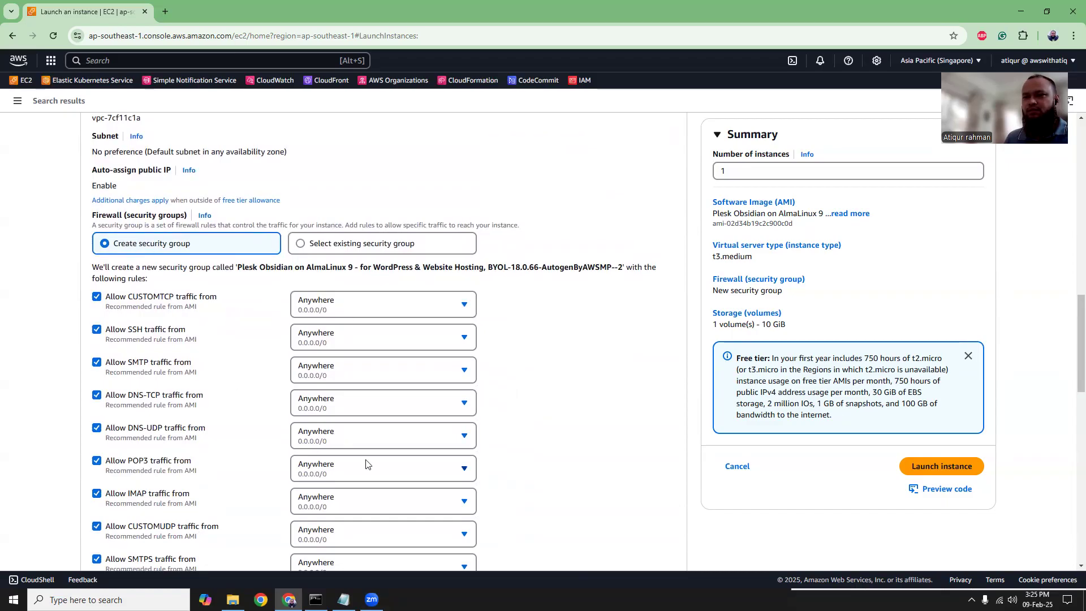
{"action": "left_click_drag", "start_coordinate": [1071, 284], "coordinate": [1071, 491]}
{"action": "double_click", "coordinate": [129, 344]}
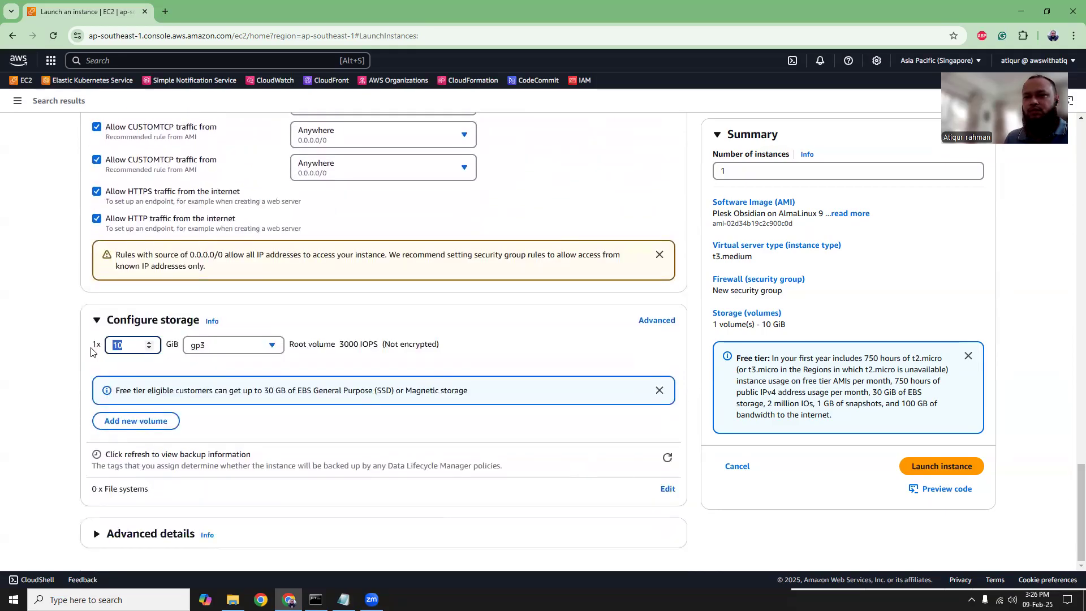
{"action": "type", "text": "20"}
{"action": "left_click", "coordinate": [35, 346]}
{"action": "left_click", "coordinate": [941, 466]}
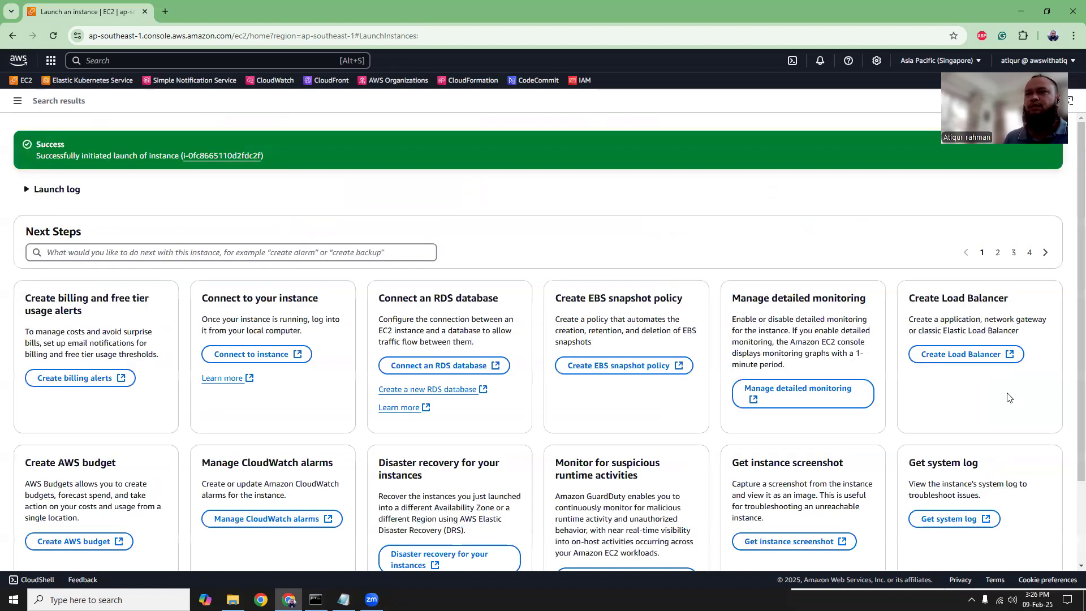
Open the connection options of the launched plesk instance and copy the example SSH client command
{"action": "left_click", "coordinate": [200, 156]}
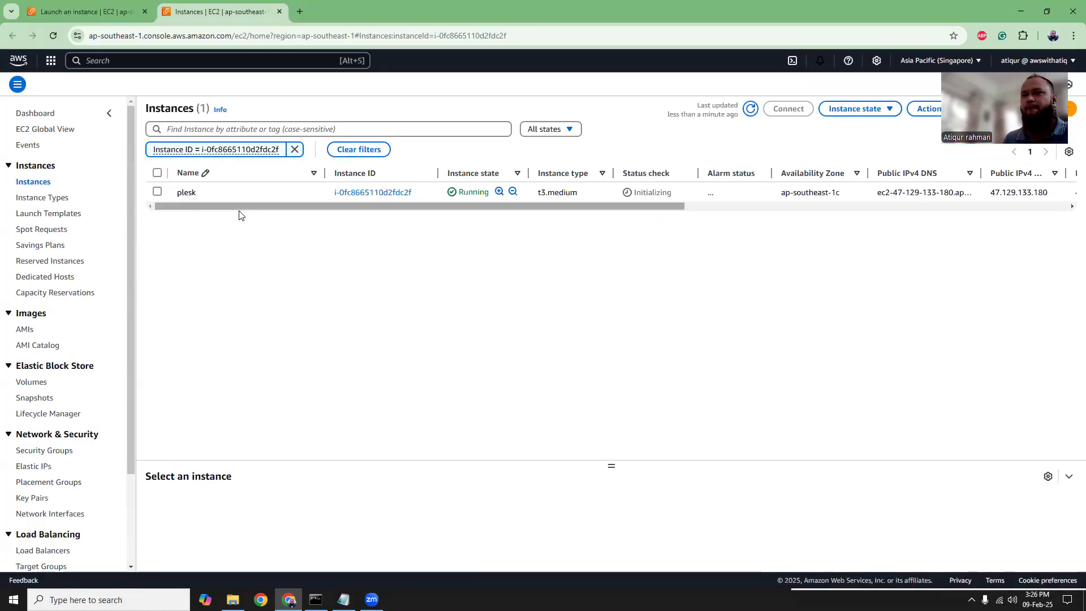
{"action": "left_click", "coordinate": [364, 194]}
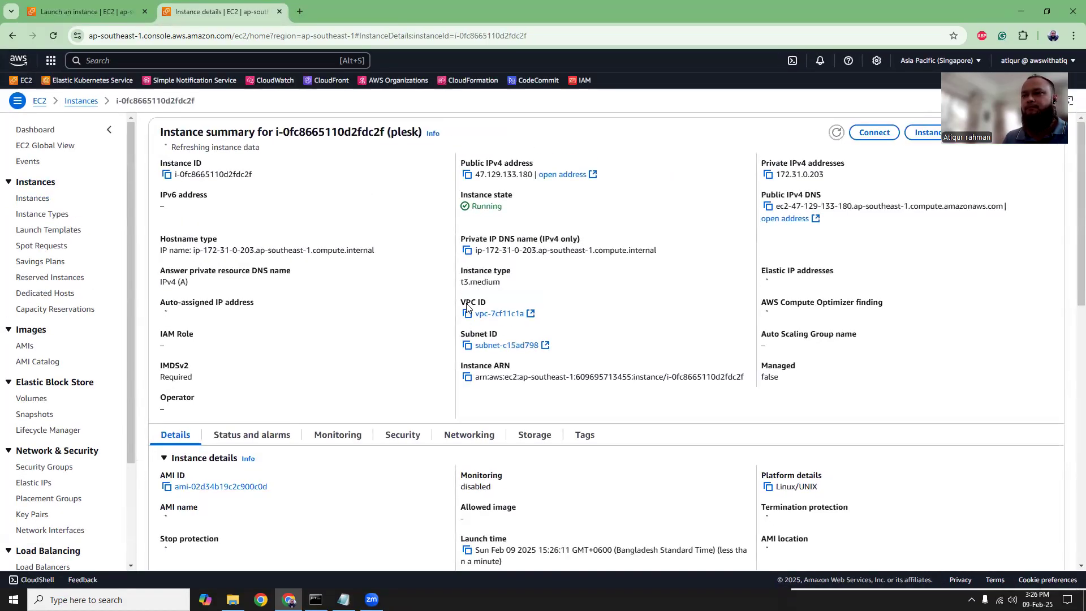
{"action": "left_click", "coordinate": [875, 134]}
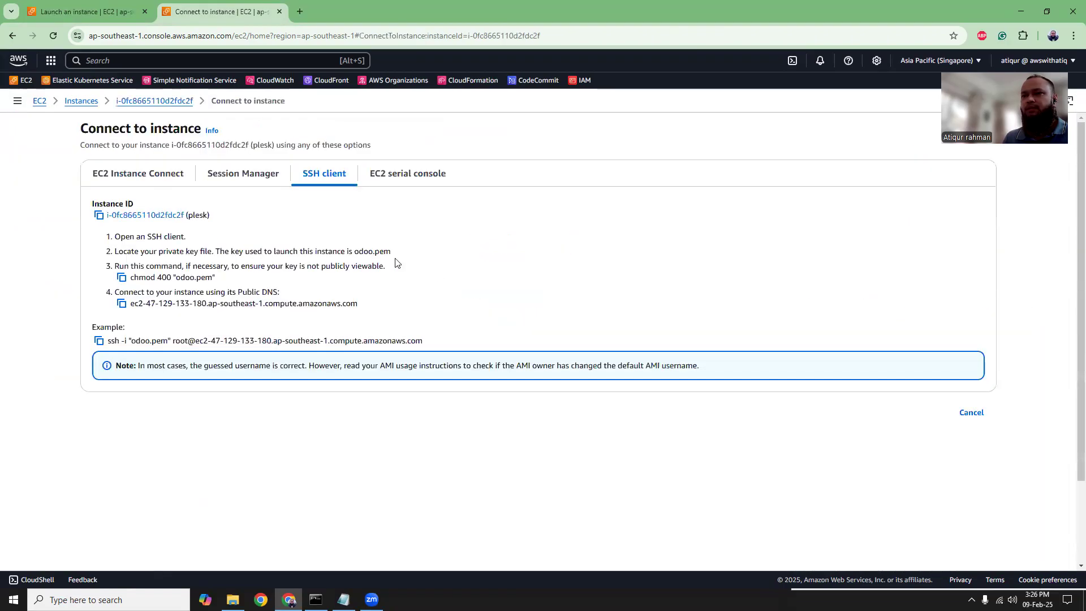
{"action": "left_click", "coordinate": [99, 341]}
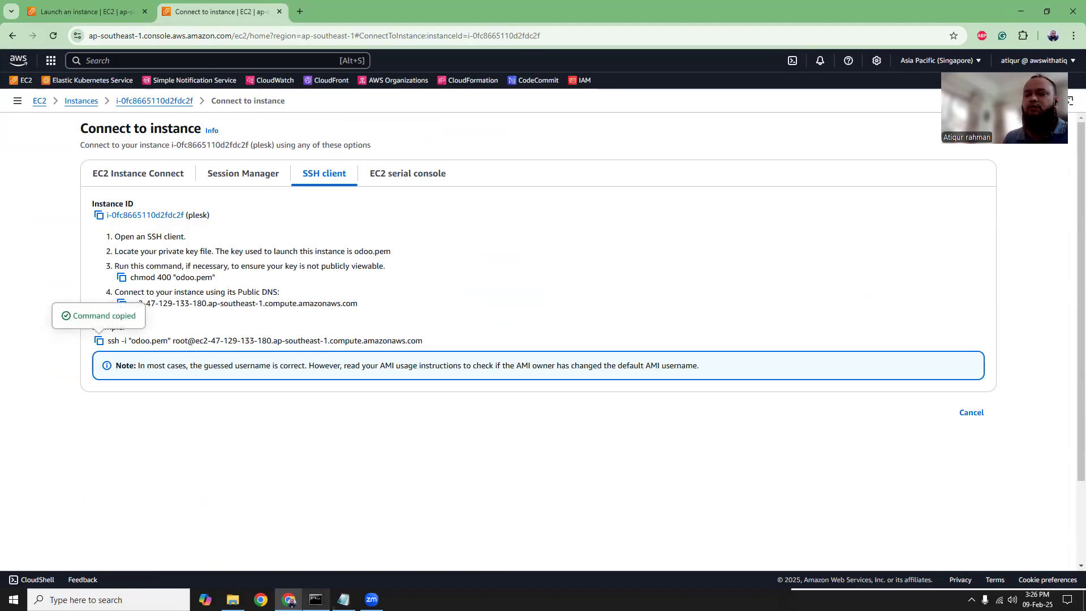
Close the old Command Prompt window and find the odoo.pem key file in the downloads folder using File Explorer
{"action": "left_click", "coordinate": [316, 600]}
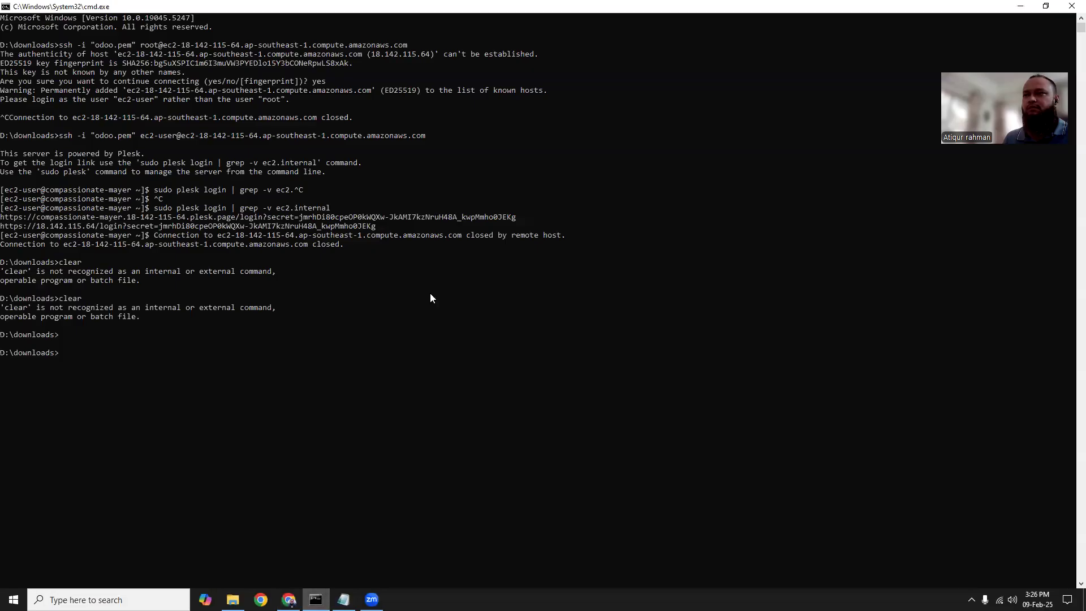
{"action": "left_click", "coordinate": [1071, 5]}
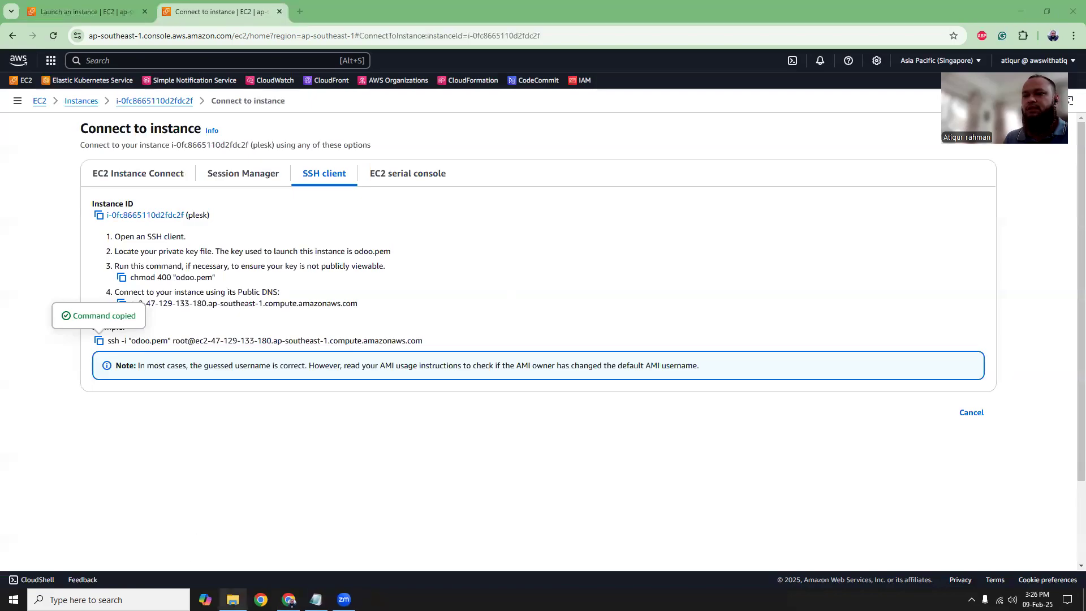
{"action": "left_click", "coordinate": [232, 599]}
{"action": "key", "text": "ctrl+e"}
{"action": "type", "text": "o"}
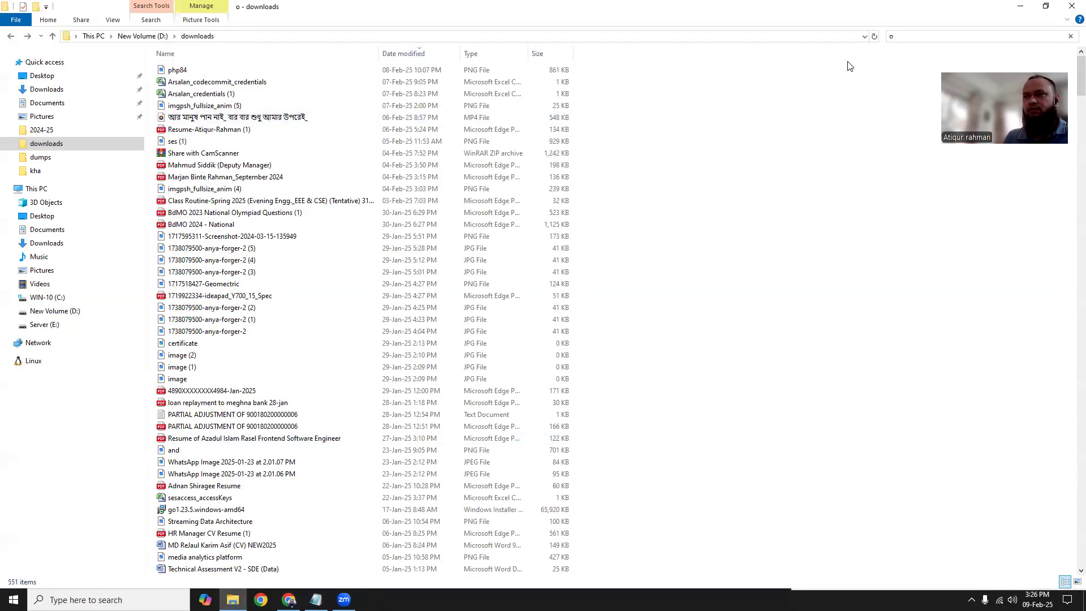
{"action": "type", "text": "do"}
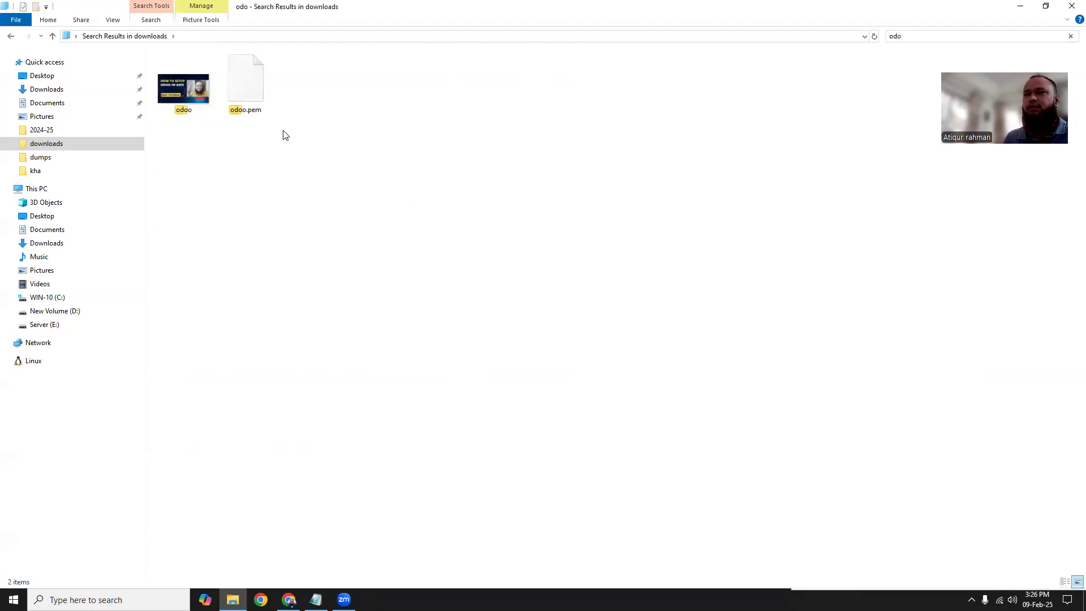
{"action": "left_click", "coordinate": [274, 105]}
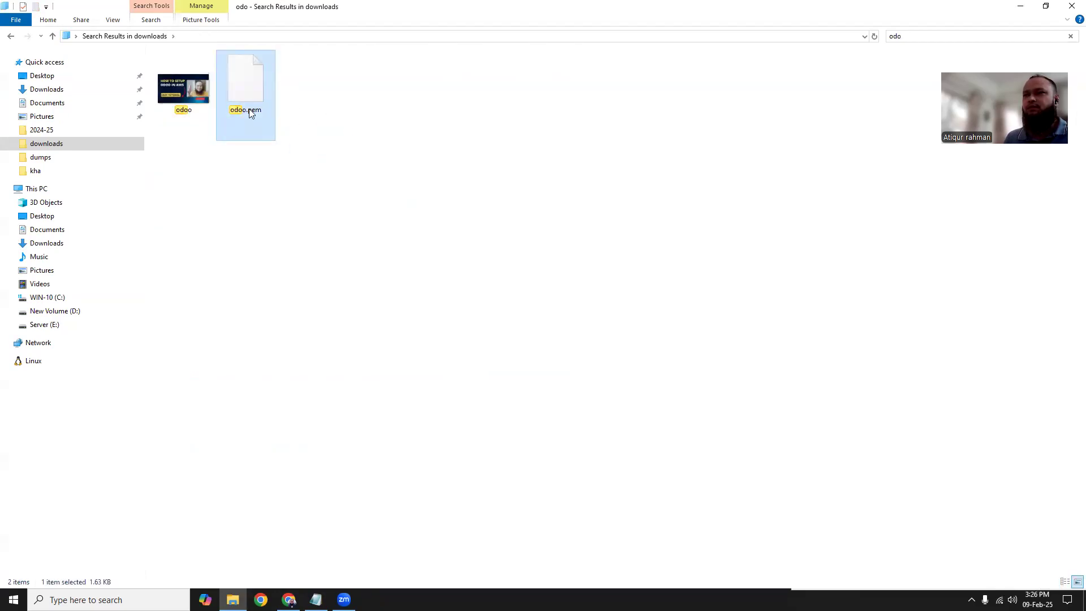
Clear the file search and open a Command Prompt in the D:\downloads folder
{"action": "left_click", "coordinate": [1070, 37]}
{"action": "left_click", "coordinate": [323, 35]}
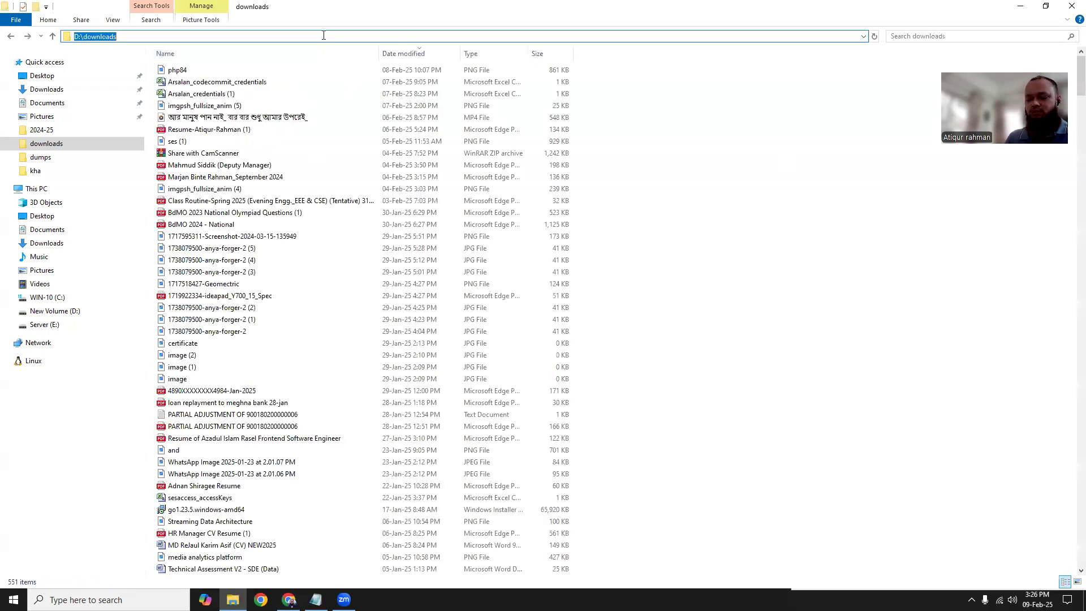
{"action": "type", "text": "cmd"}
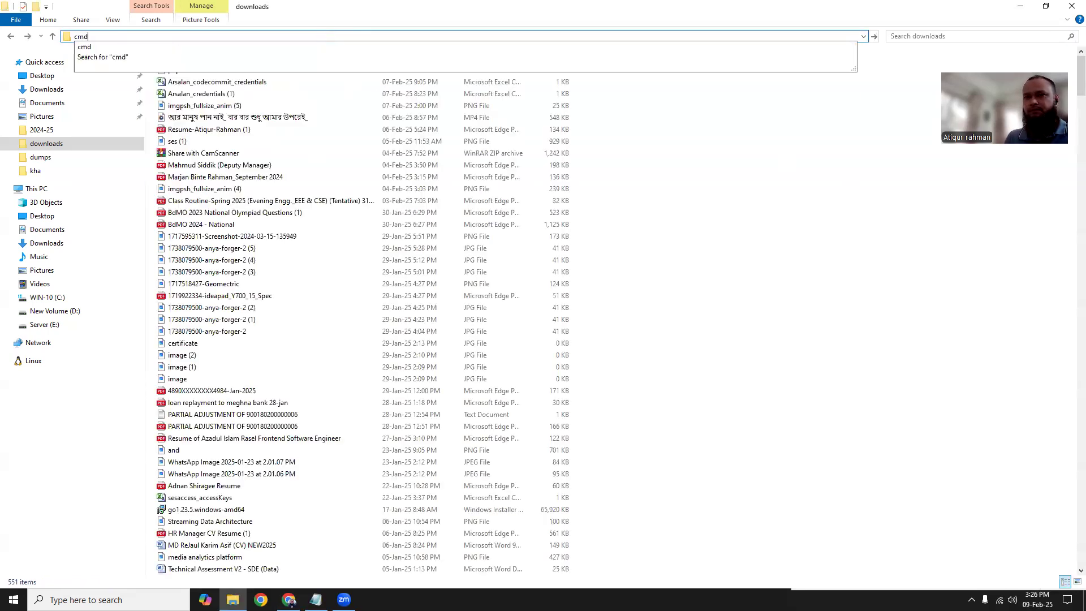
{"action": "key", "text": "Return"}
Paste the copied SSH command, change its login user to ec2-user, and run it to connect to the instance with odoo.pem
{"action": "left_click", "coordinate": [621, 112]}
{"action": "key", "text": "ctrl+v"}
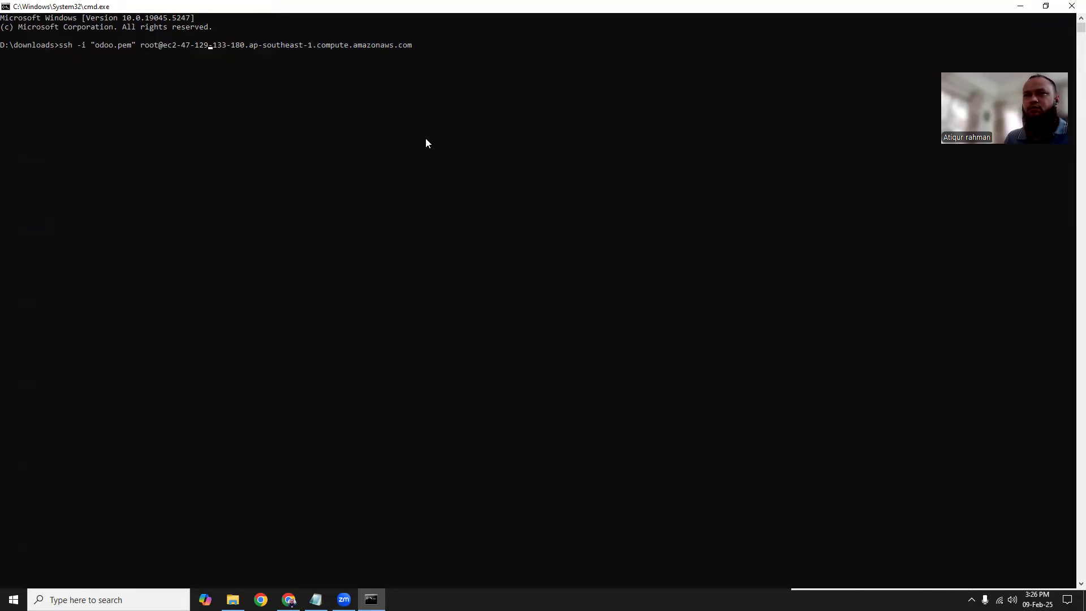
{"action": "key", "text": "BackSpace"}
{"action": "key", "text": "BackSpace"}
{"action": "key", "text": "BackSpace"}
{"action": "key", "text": "BackSpace"}
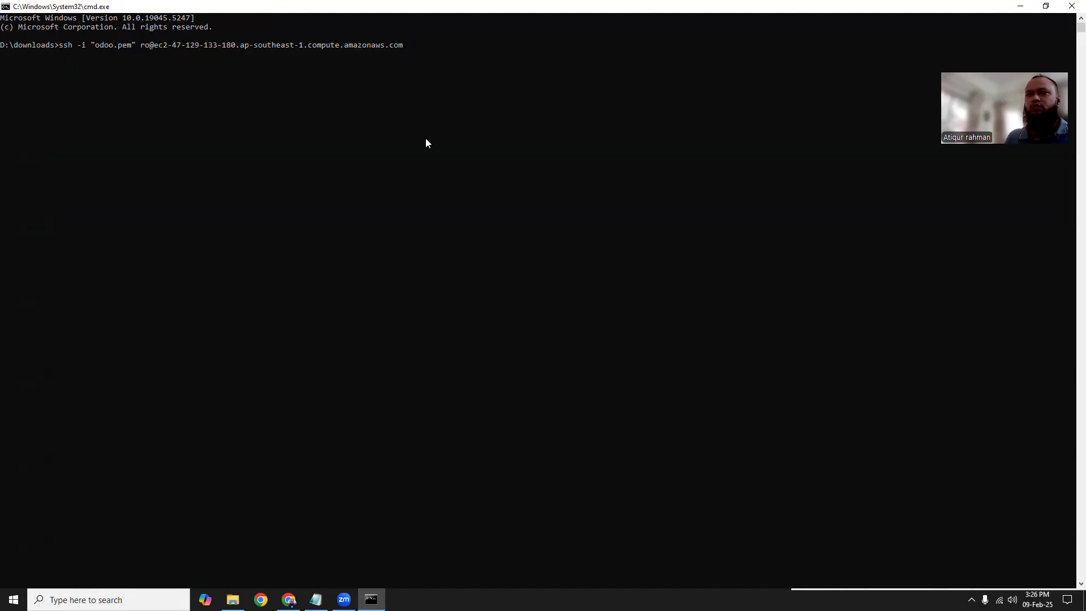
{"action": "type", "text": "ec2-u"}
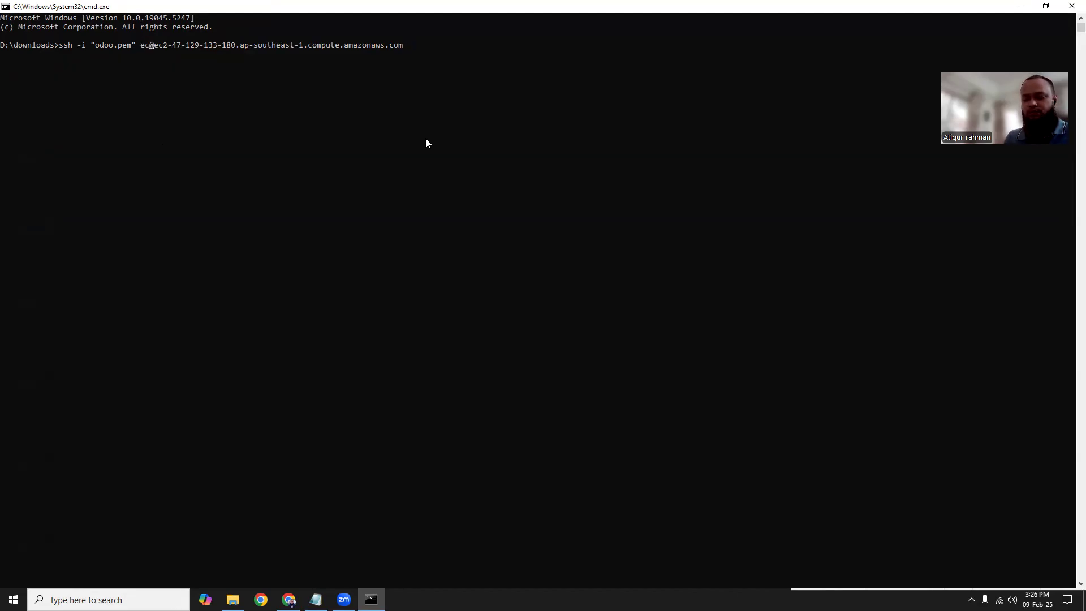
{"action": "type", "text": "ser"}
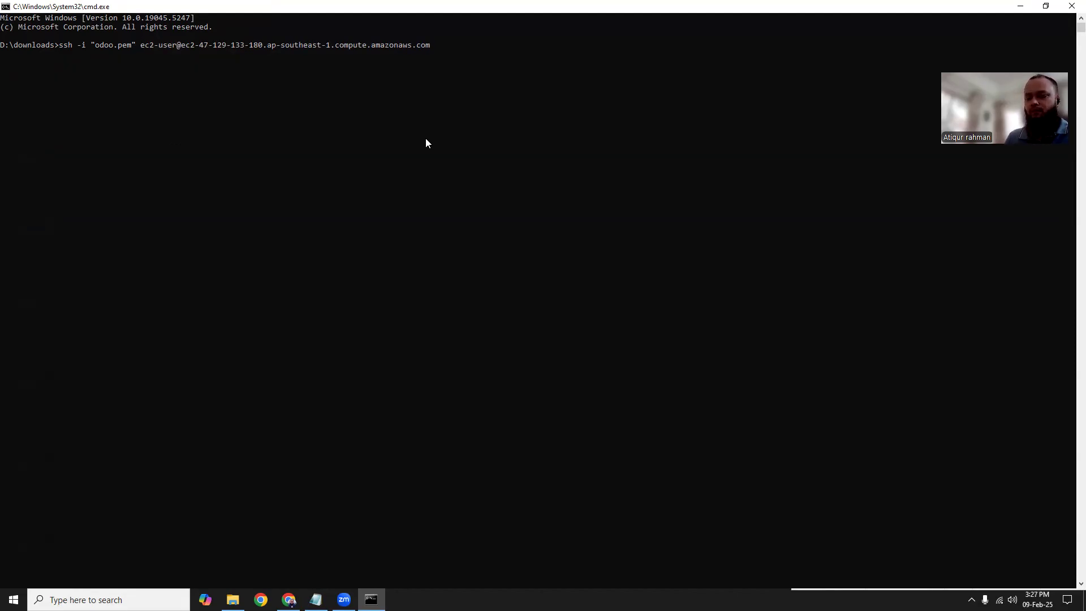
{"action": "key", "text": "Return"}
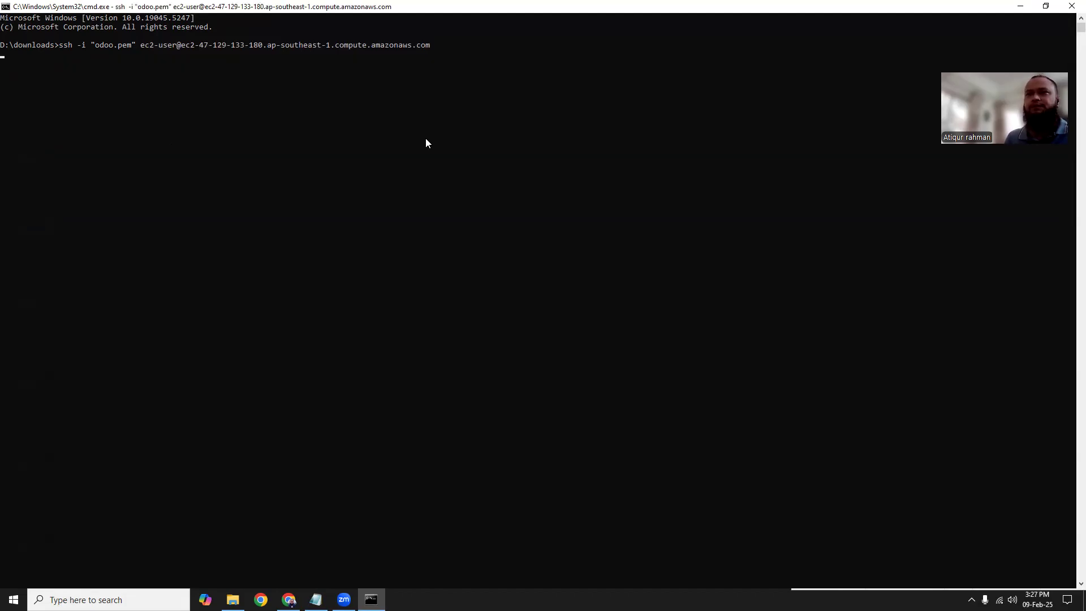
Accept the server's host key with yes and copy the suggested Plesk login-link command from the welcome message
{"action": "type", "text": "yes"}
{"action": "key", "text": "Return"}
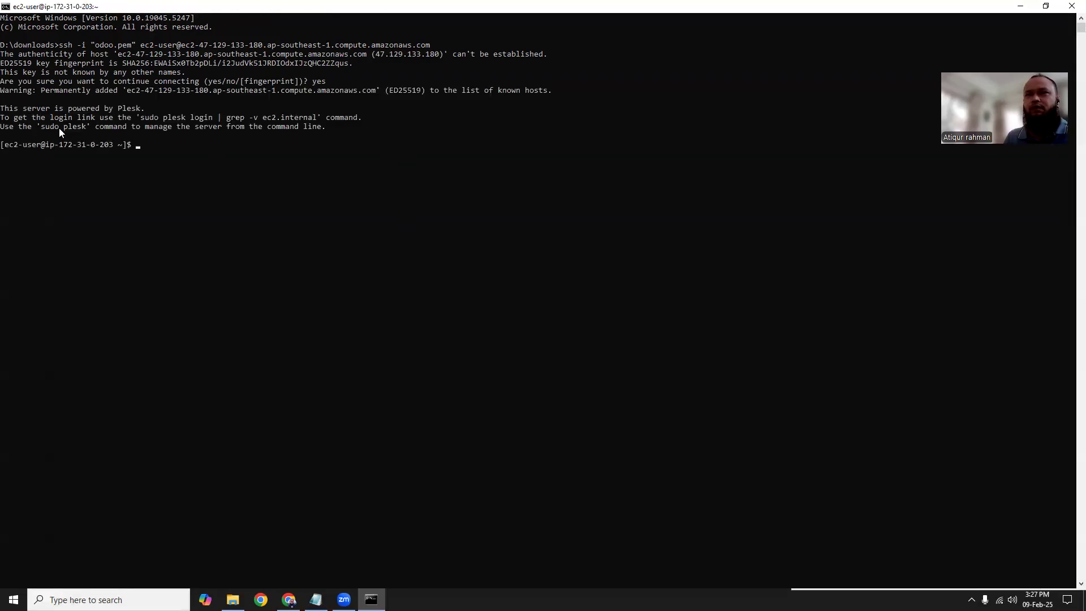
{"action": "left_click_drag", "start_coordinate": [139, 117], "coordinate": [182, 117]}
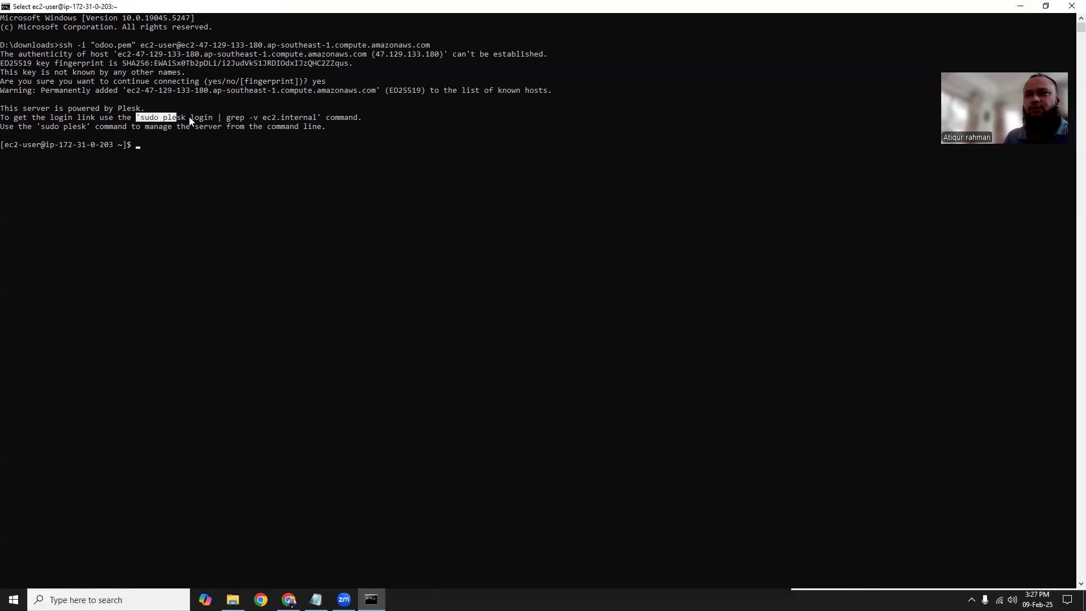
{"action": "left_click_drag", "start_coordinate": [311, 119], "coordinate": [317, 119]}
{"action": "key", "text": "ctrl+c"}
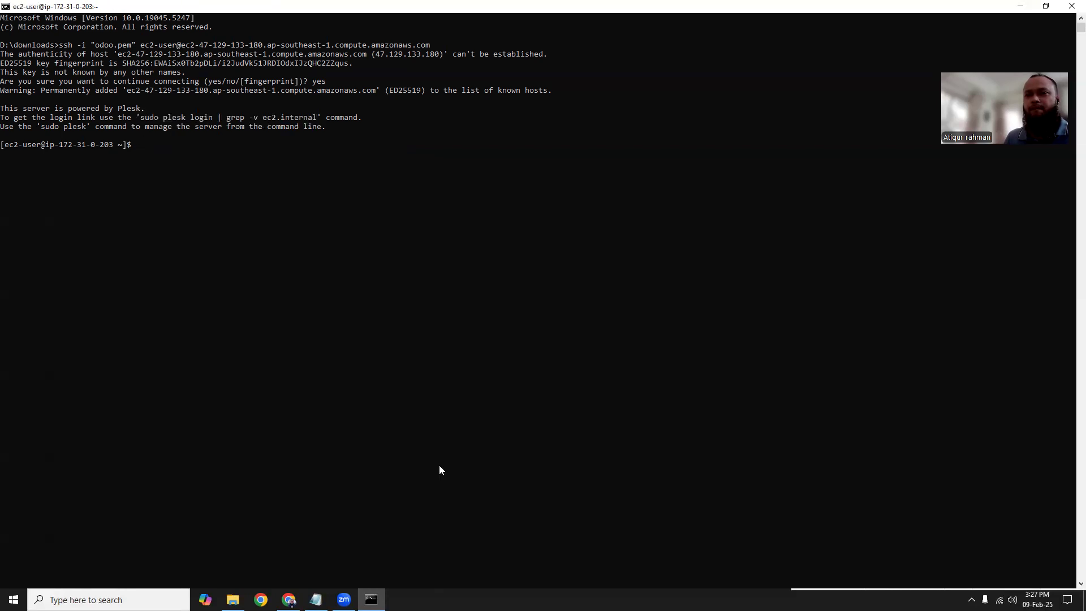
Paste the command into Notepad, remove its leading quote, and run sudo plesk login | grep -v ec2.internal in the SSH session
{"action": "left_click", "coordinate": [316, 599]}
{"action": "key", "text": "ctrl+v"}
{"action": "left_click", "coordinate": [801, 273]}
{"action": "key", "text": "BackSpace"}
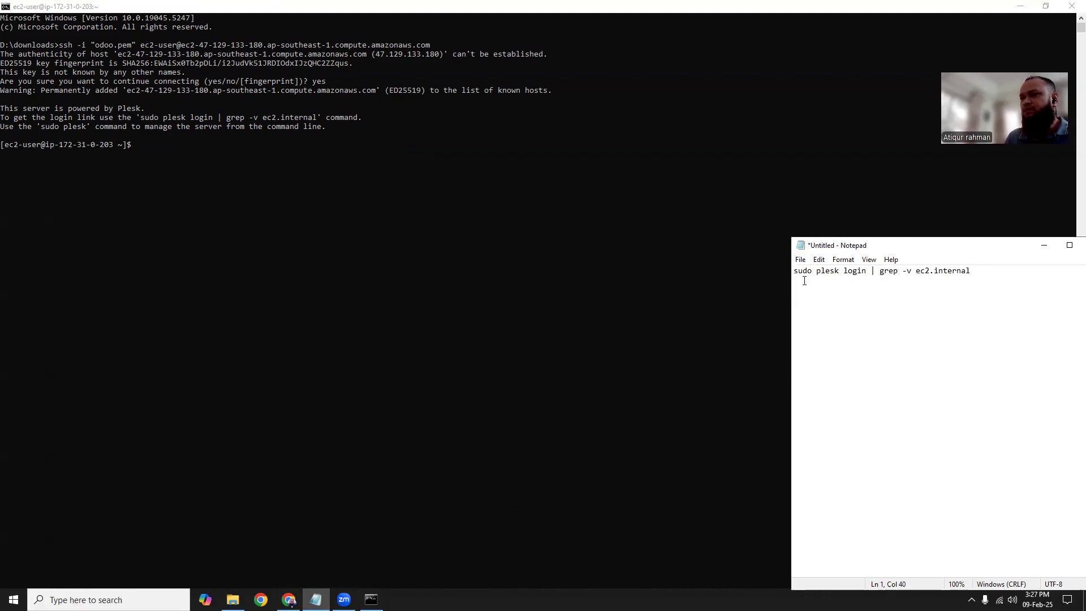
{"action": "key", "text": "ctrl+a"}
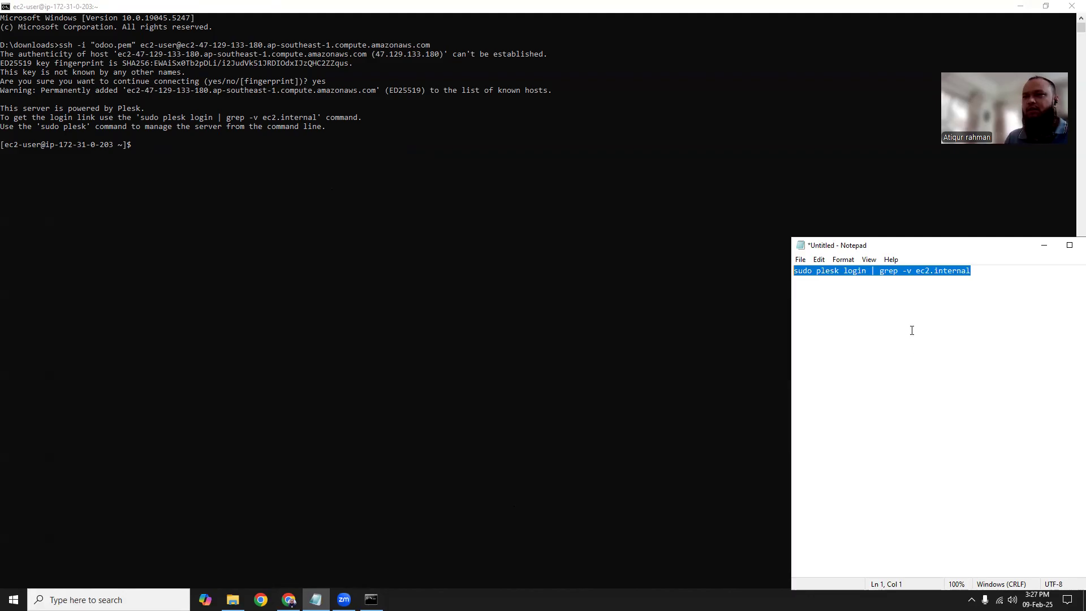
{"action": "left_click", "coordinate": [319, 224]}
{"action": "type", "text": "sudo plesk login | grep -v ec2.internal"}
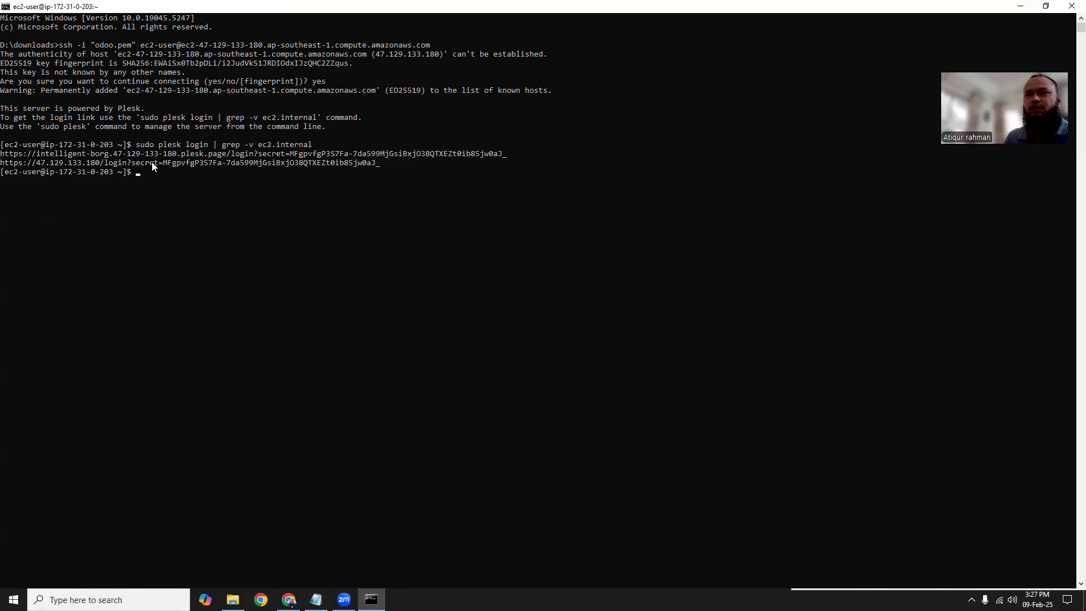
Try to open the IP-based Plesk login link, including its secret token, in a new Chrome tab, proceeding past the privacy warning
{"action": "left_click_drag", "start_coordinate": [1, 163], "coordinate": [380, 168]}
{"action": "key", "text": "ctrl+c"}
{"action": "left_click", "coordinate": [289, 599]}
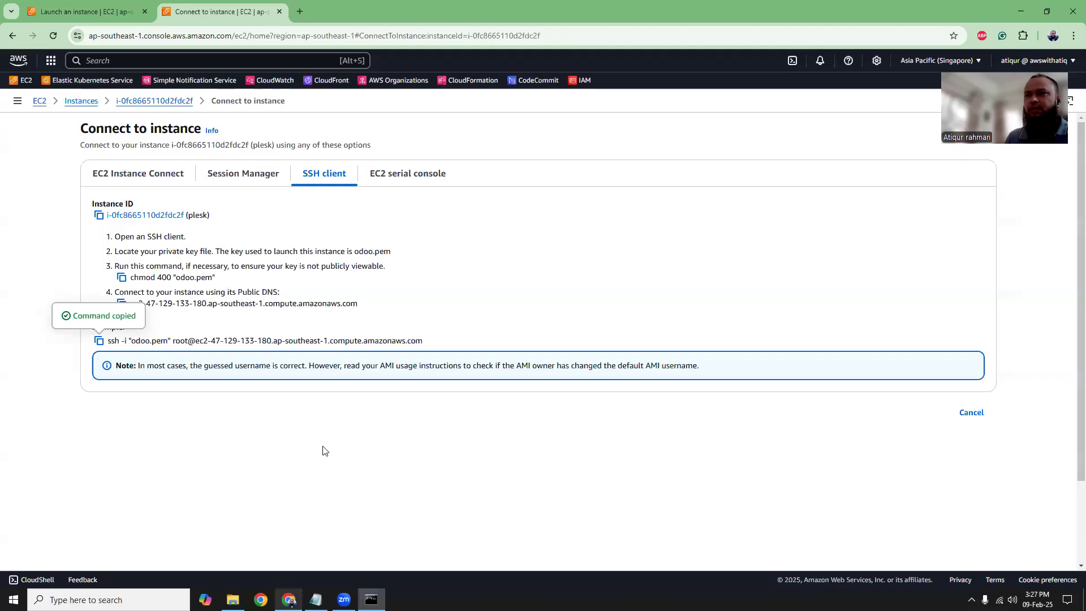
{"action": "left_click", "coordinate": [300, 11]}
{"action": "key", "text": "ctrl+v"}
{"action": "key", "text": "Return"}
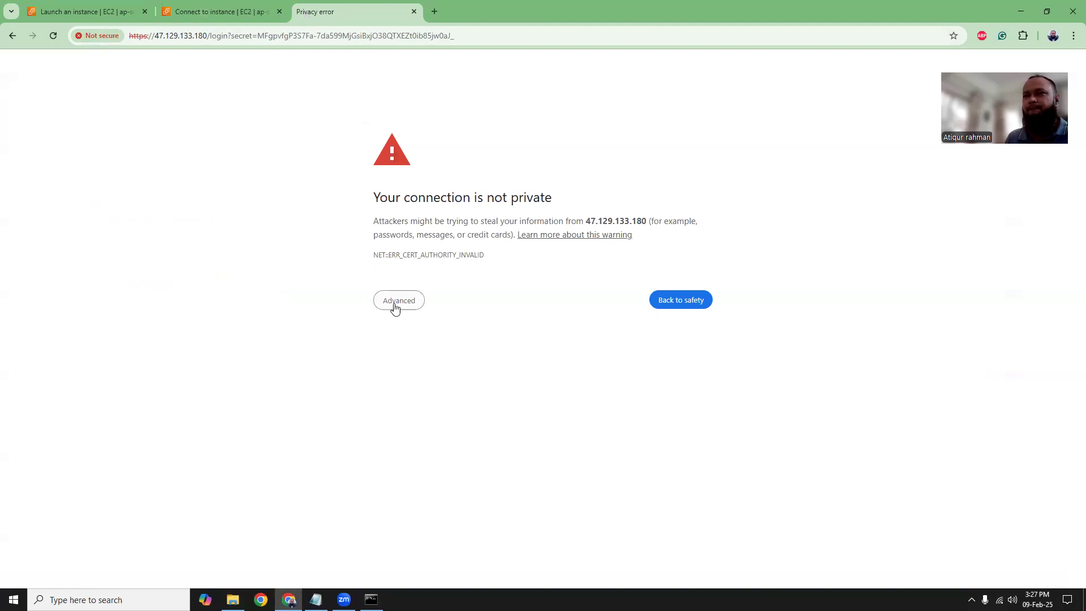
{"action": "left_click", "coordinate": [396, 308]}
{"action": "left_click", "coordinate": [431, 387]}
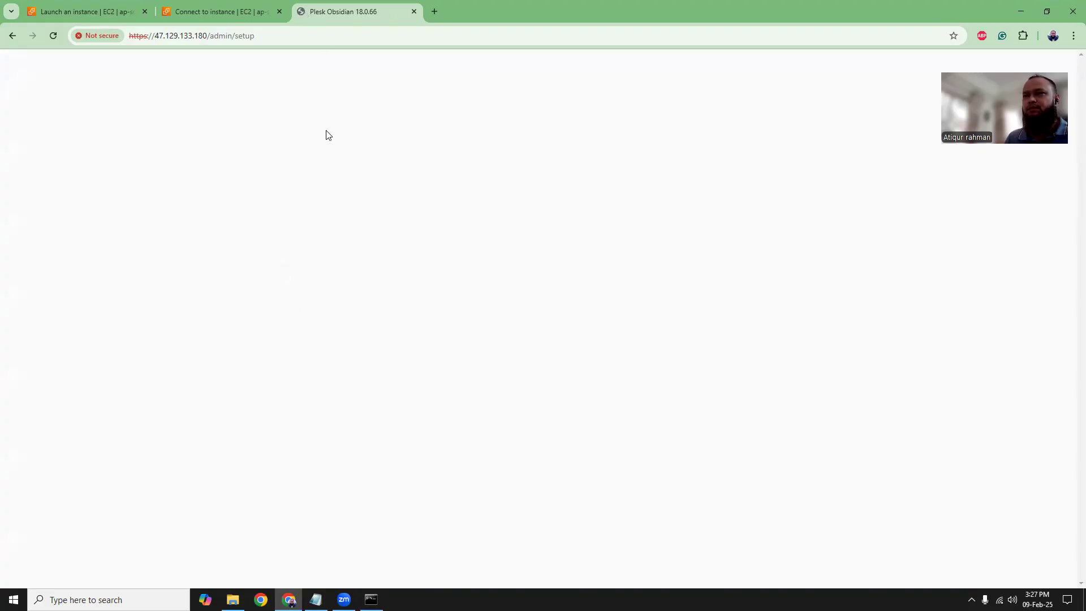
Examine the plesk instance's summary and status check in the EC2 console, refreshing the instance list and closing the Plesk setup tab
{"action": "left_click", "coordinate": [229, 11]}
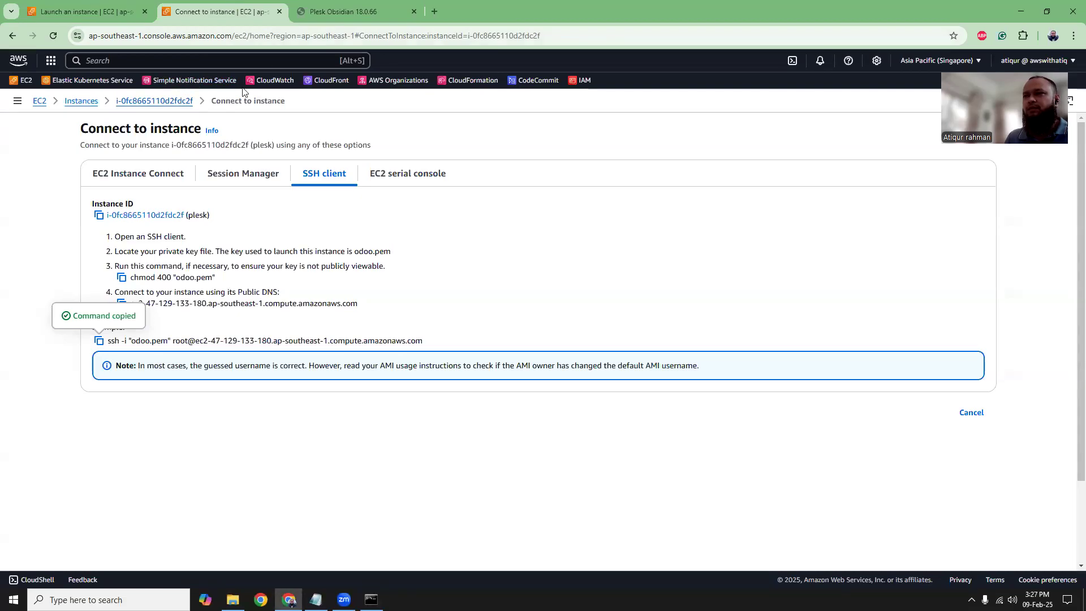
{"action": "left_click", "coordinate": [332, 7]}
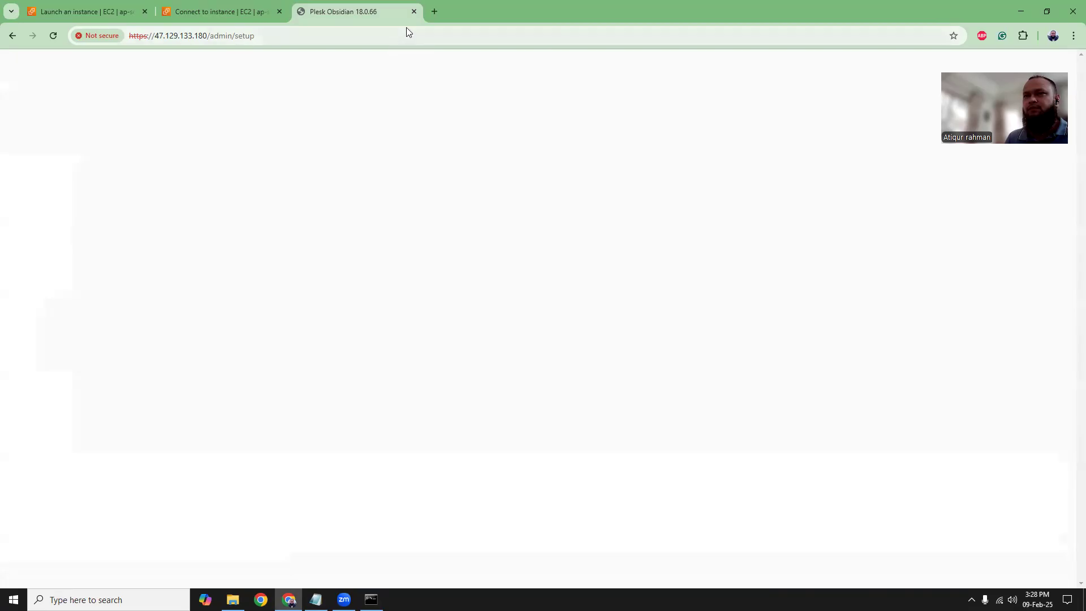
{"action": "left_click", "coordinate": [225, 13]}
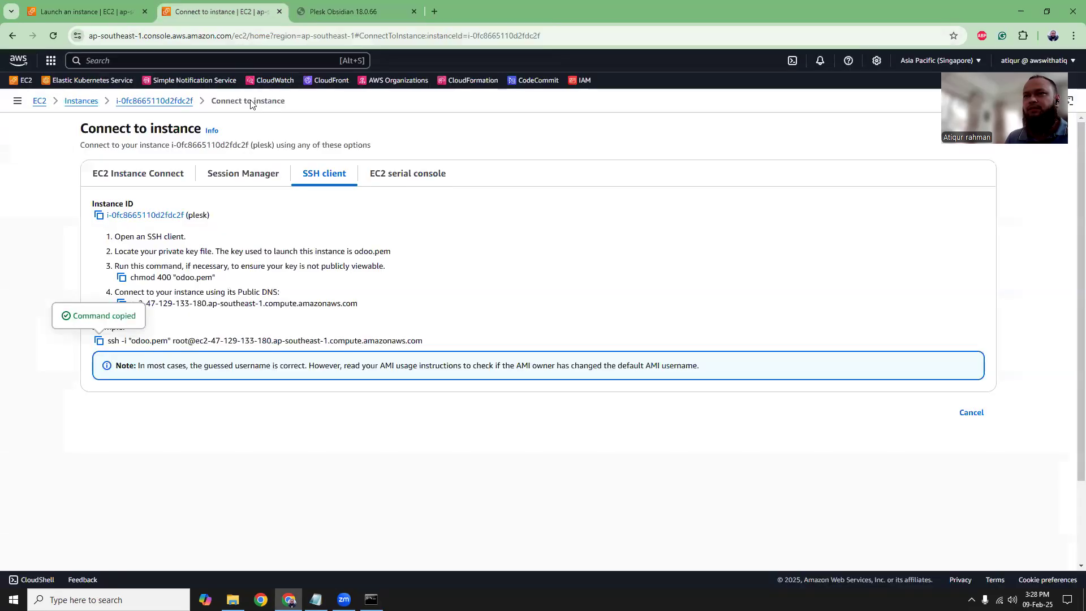
{"action": "left_click", "coordinate": [156, 104]}
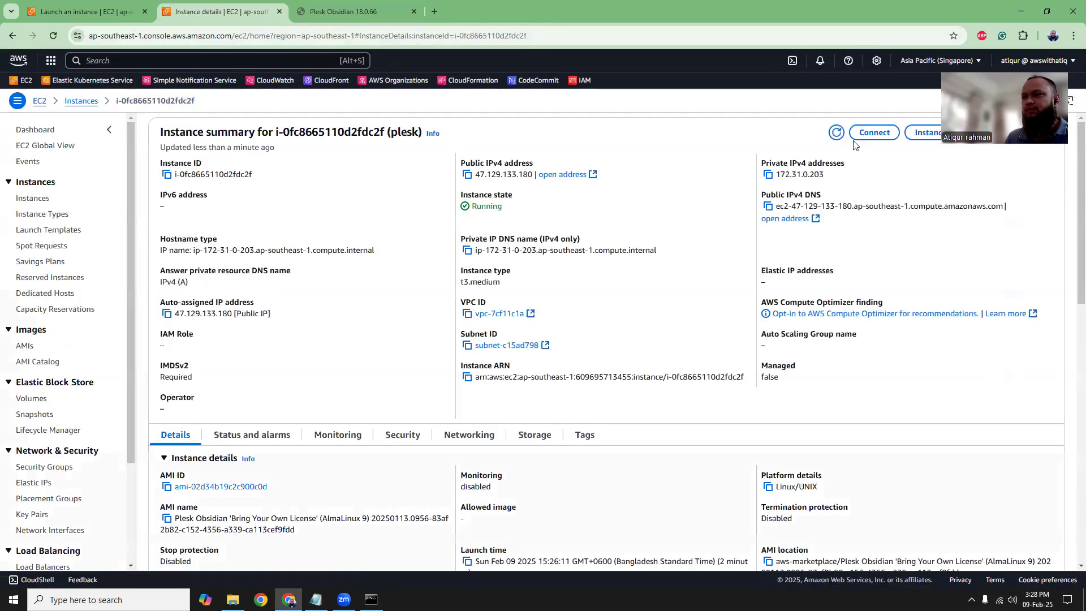
{"action": "left_click", "coordinate": [85, 102]}
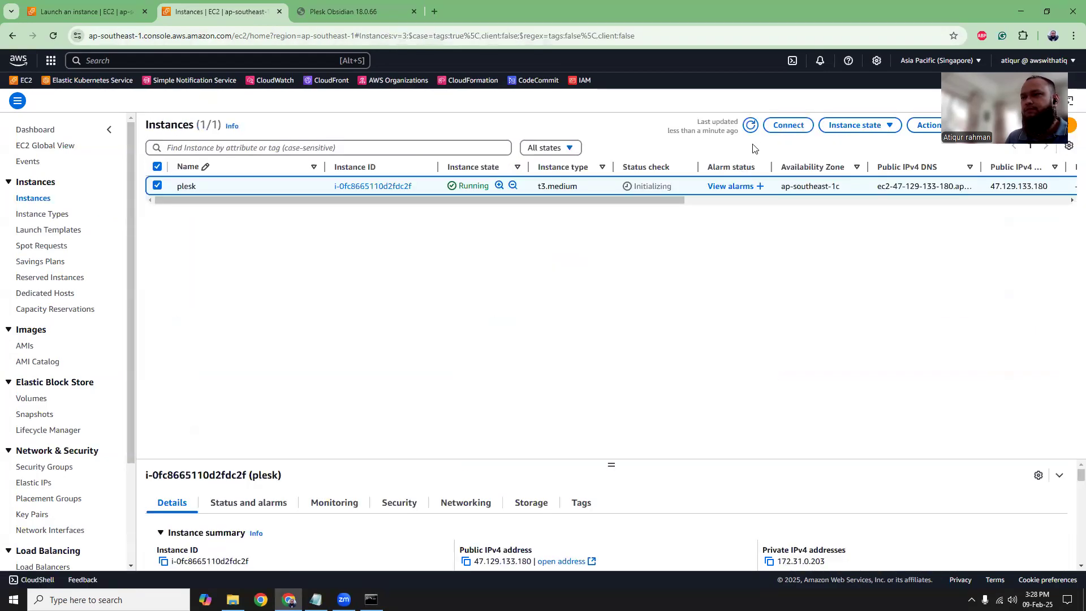
{"action": "left_click", "coordinate": [750, 125]}
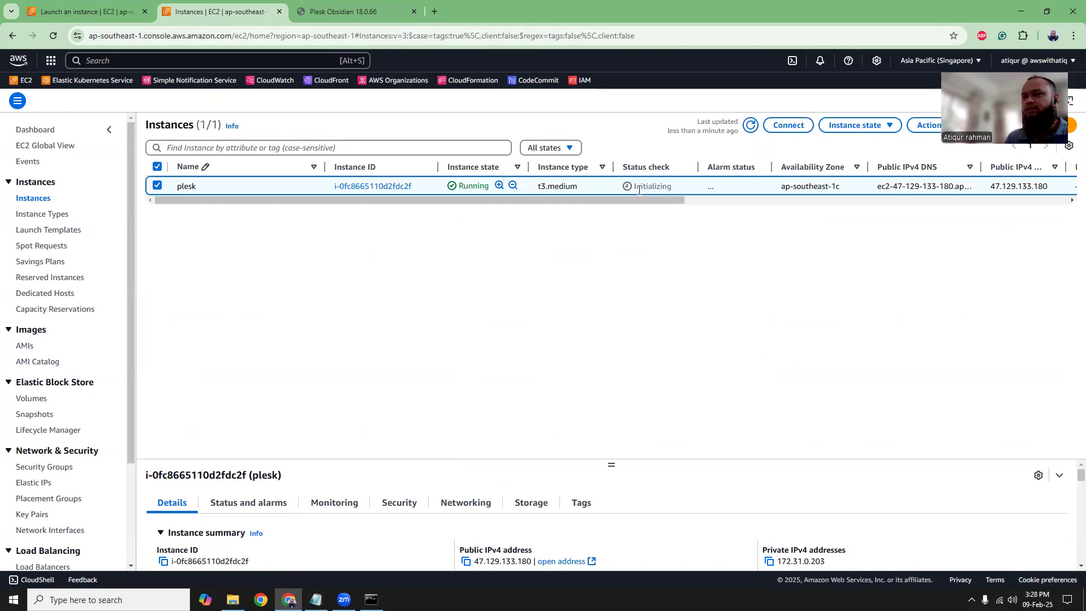
{"action": "left_click", "coordinate": [328, 4]}
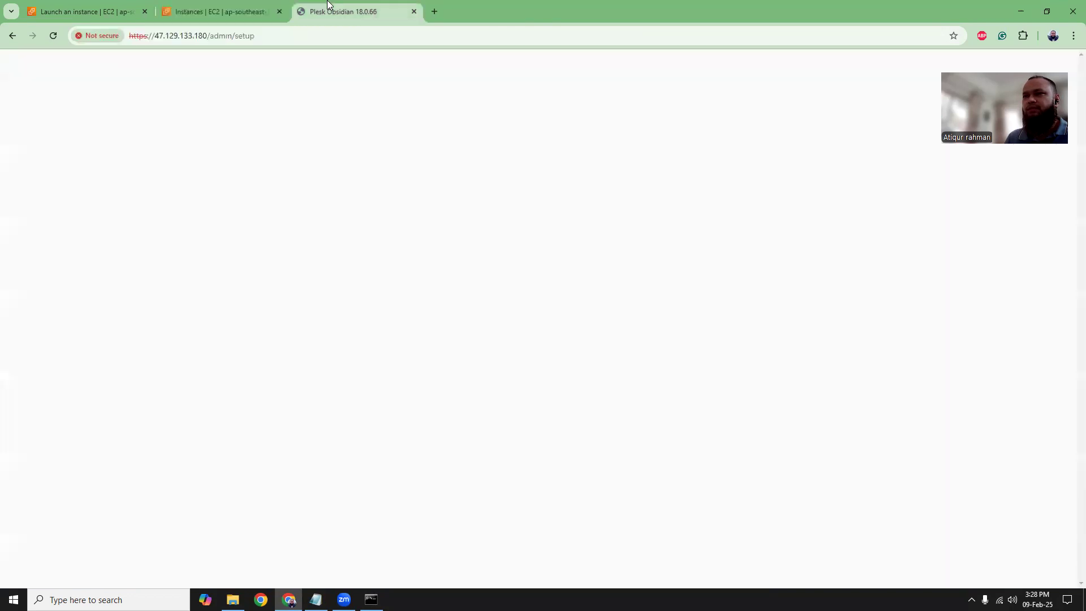
{"action": "left_click", "coordinate": [414, 11]}
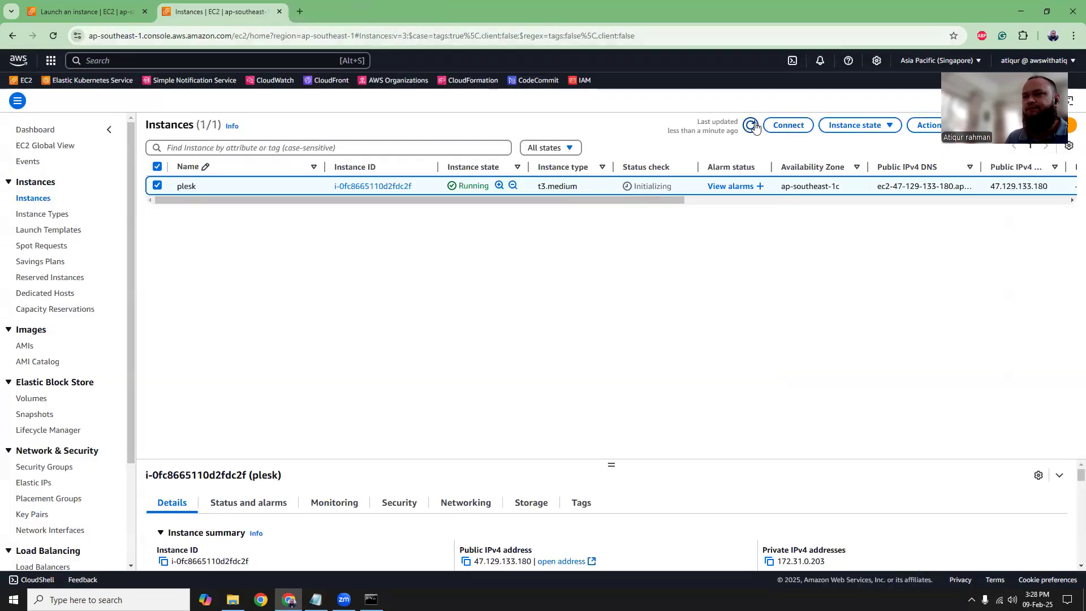
{"action": "left_click", "coordinate": [54, 36]}
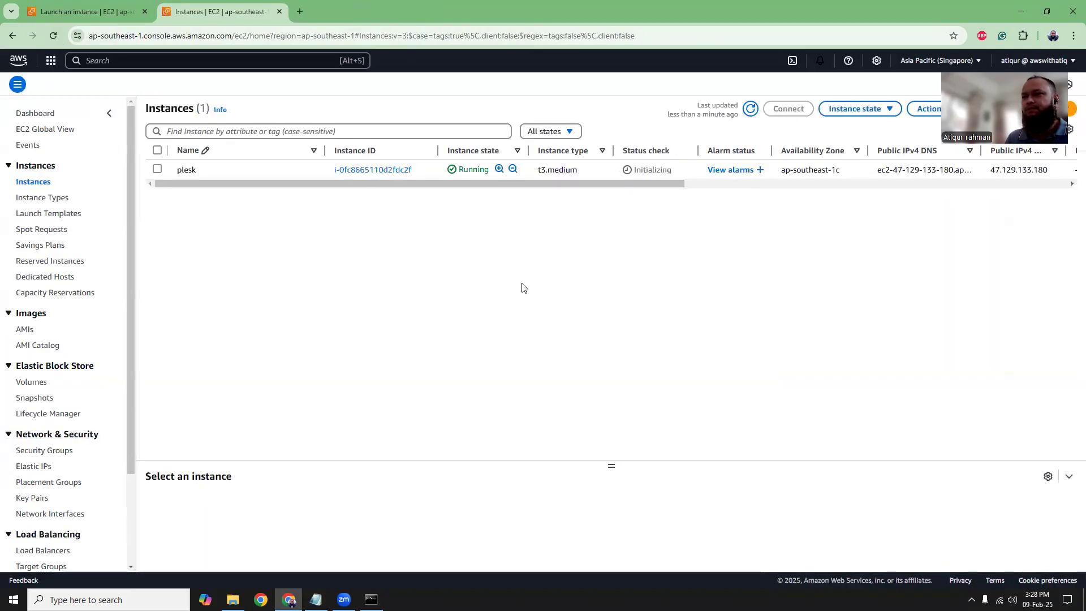
{"action": "left_click", "coordinate": [396, 187]}
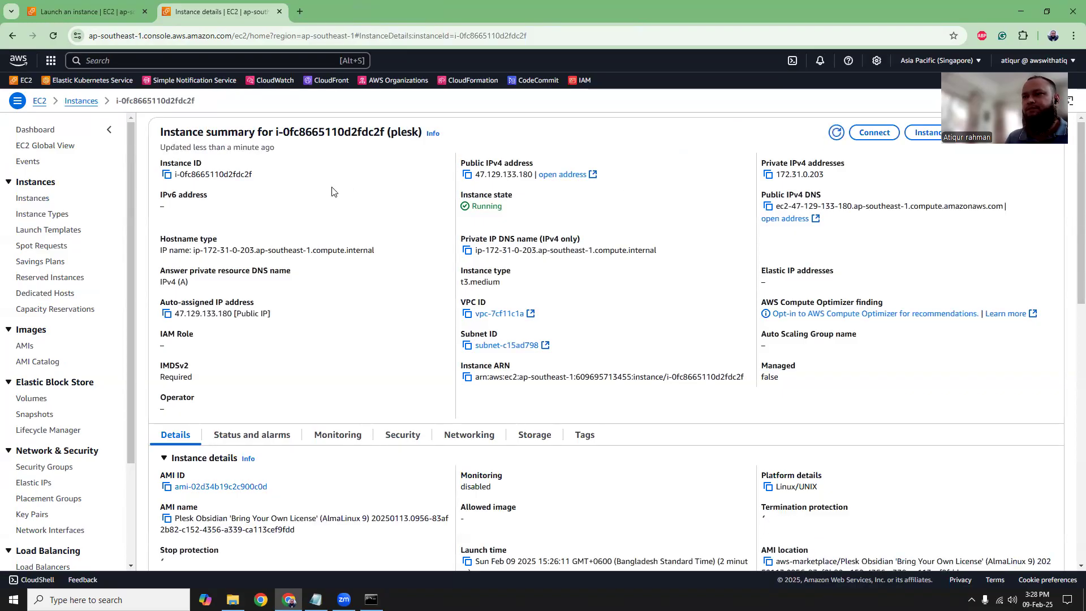
Reopen the copied Plesk login link with its secret token in a new tab, bypass the privacy warning, and accept all cookies
{"action": "left_click", "coordinate": [300, 11]}
{"action": "key", "text": "ctrl+v"}
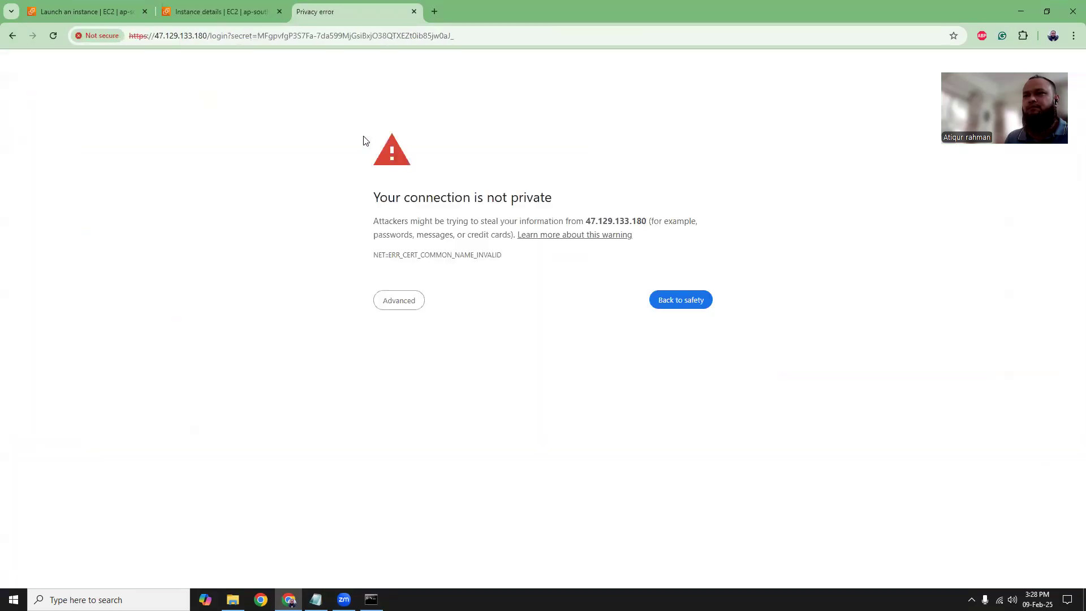
{"action": "left_click", "coordinate": [412, 299]}
{"action": "left_click", "coordinate": [434, 388]}
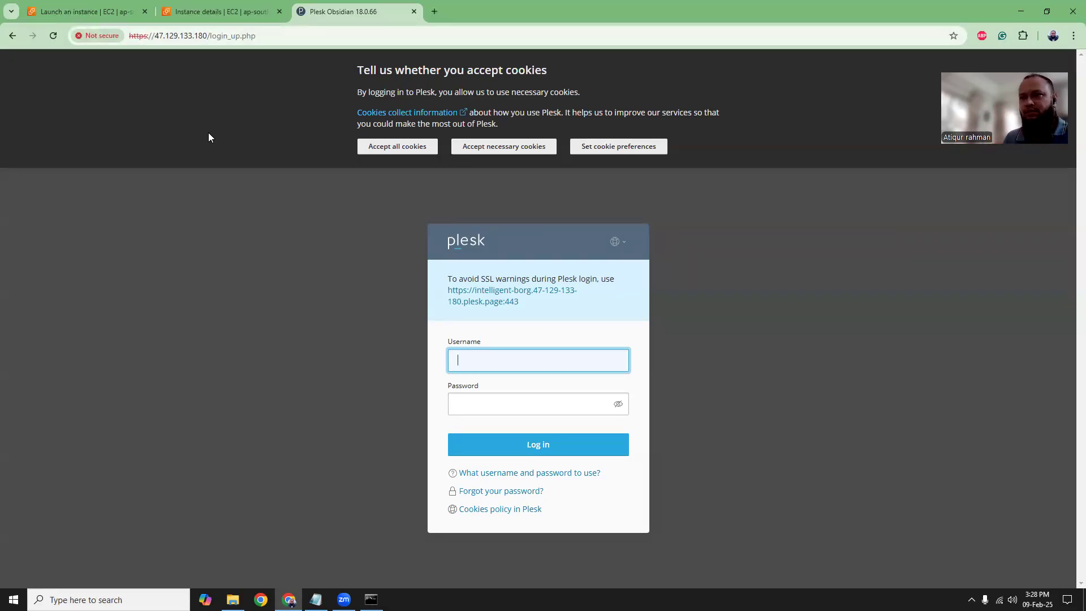
{"action": "left_click", "coordinate": [413, 148]}
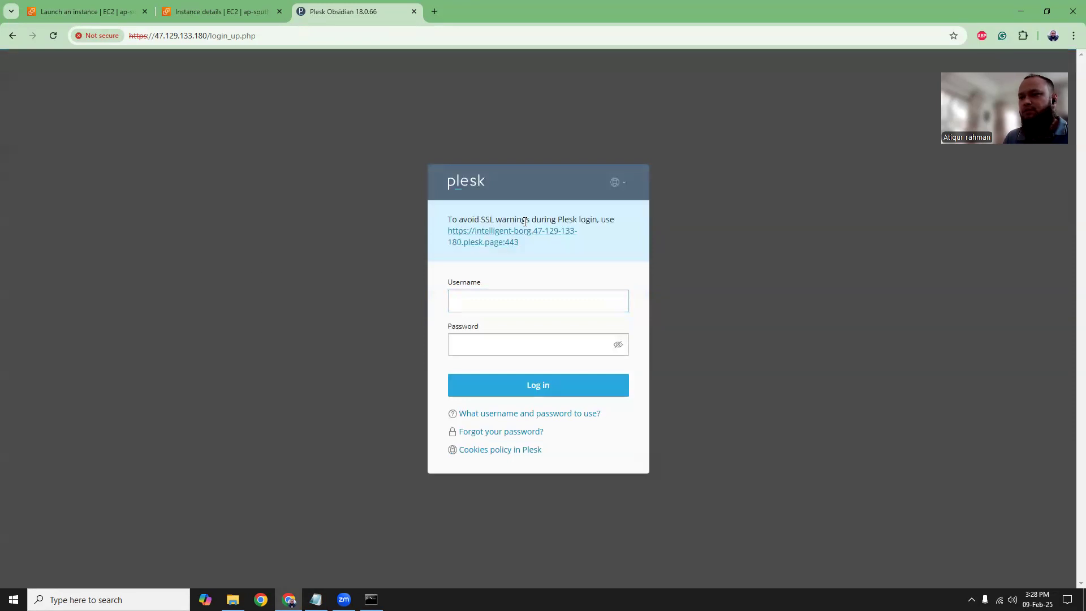
Close the Plesk login tab and rerun sudo plesk login | grep -v ec2.internal in the SSH session to get a fresh link
{"action": "left_click", "coordinate": [371, 599]}
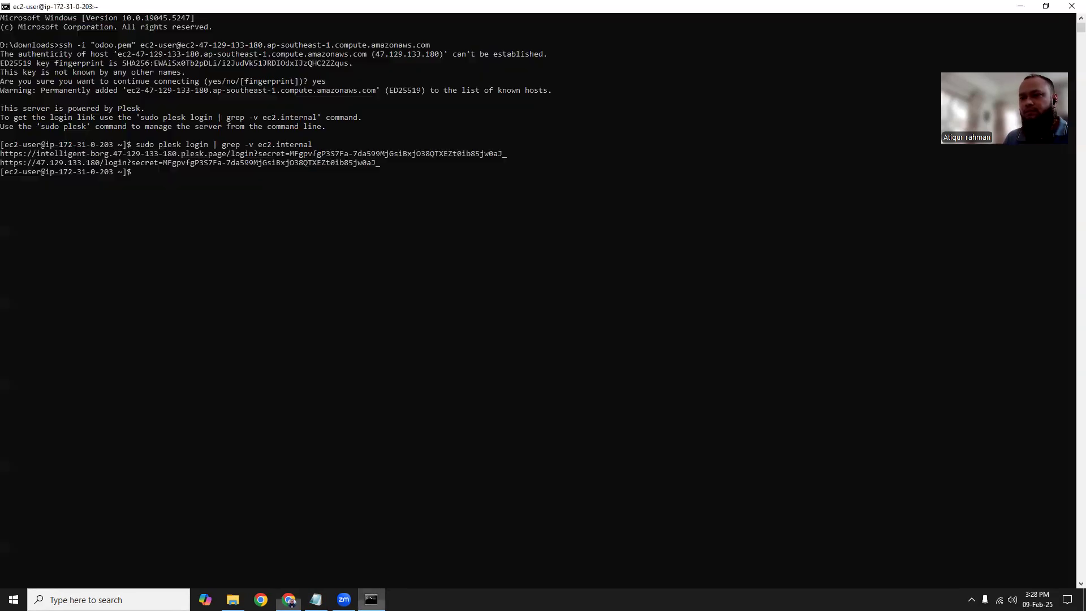
{"action": "left_click", "coordinate": [370, 599]}
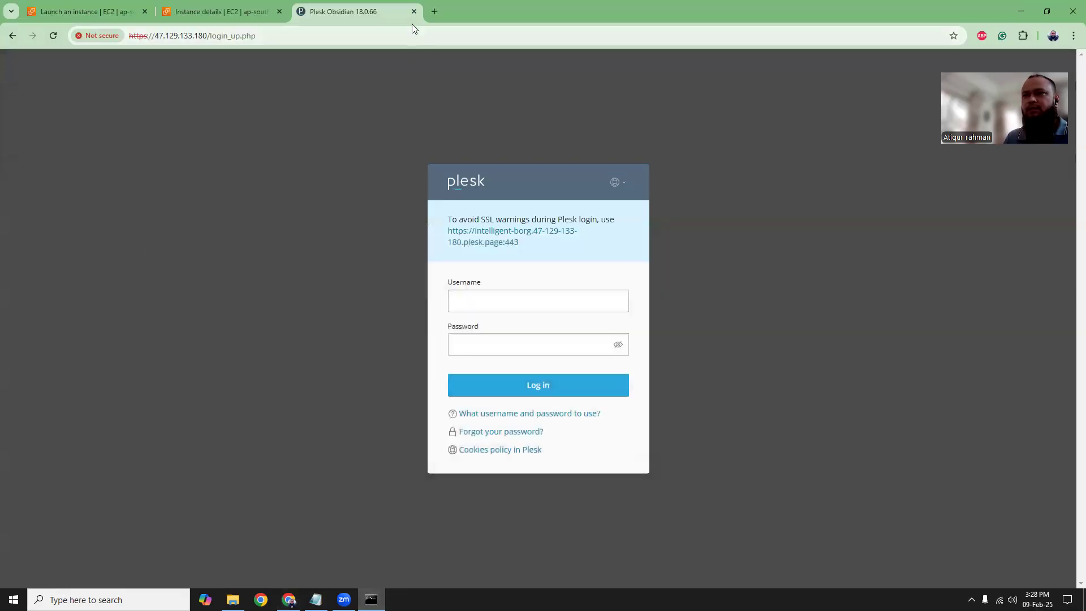
{"action": "left_click", "coordinate": [413, 10]}
{"action": "key", "text": "alt+Tab"}
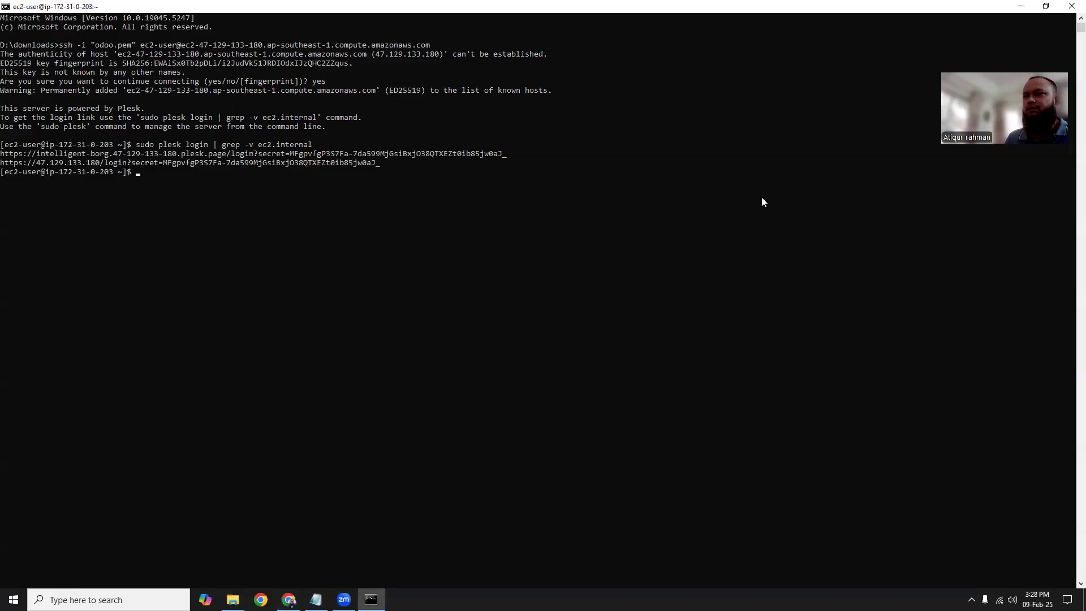
{"action": "key", "text": "alt+Tab"}
{"action": "left_click", "coordinate": [536, 315]}
{"action": "key", "text": "Up"}
{"action": "key", "text": "Return"}
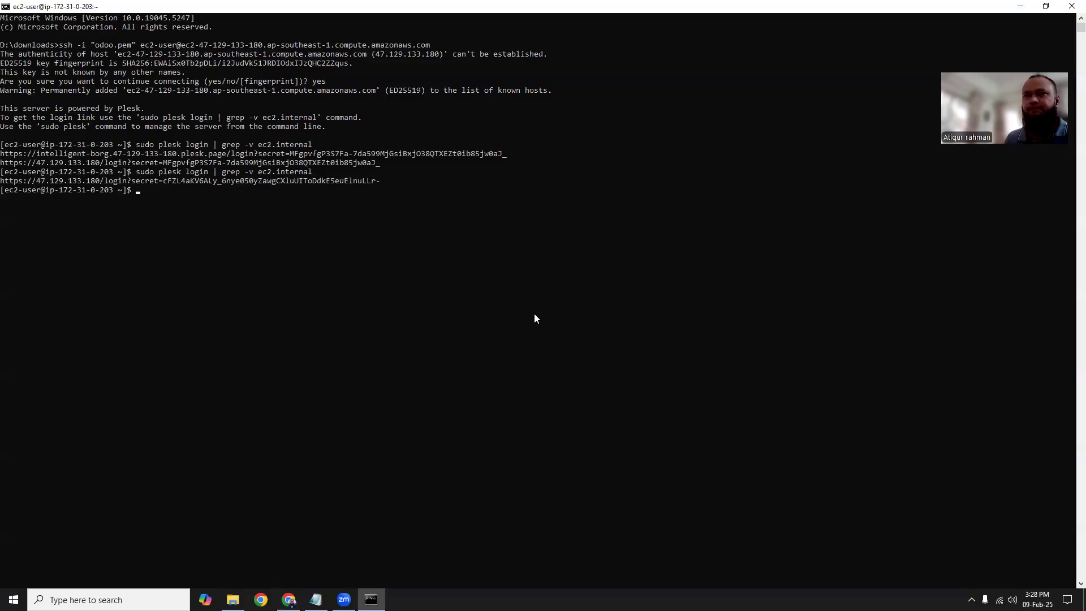
Copy the newly generated login link with its secret token into Notepad and open it in a new Chrome tab
{"action": "left_click_drag", "start_coordinate": [2, 180], "coordinate": [379, 182]}
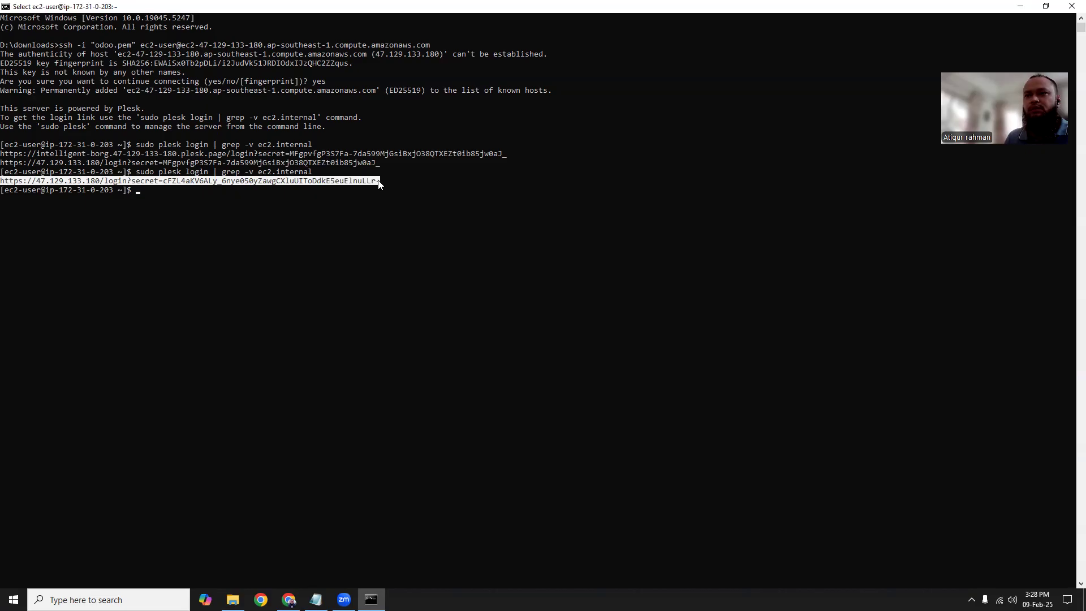
{"action": "right_click", "coordinate": [374, 184]}
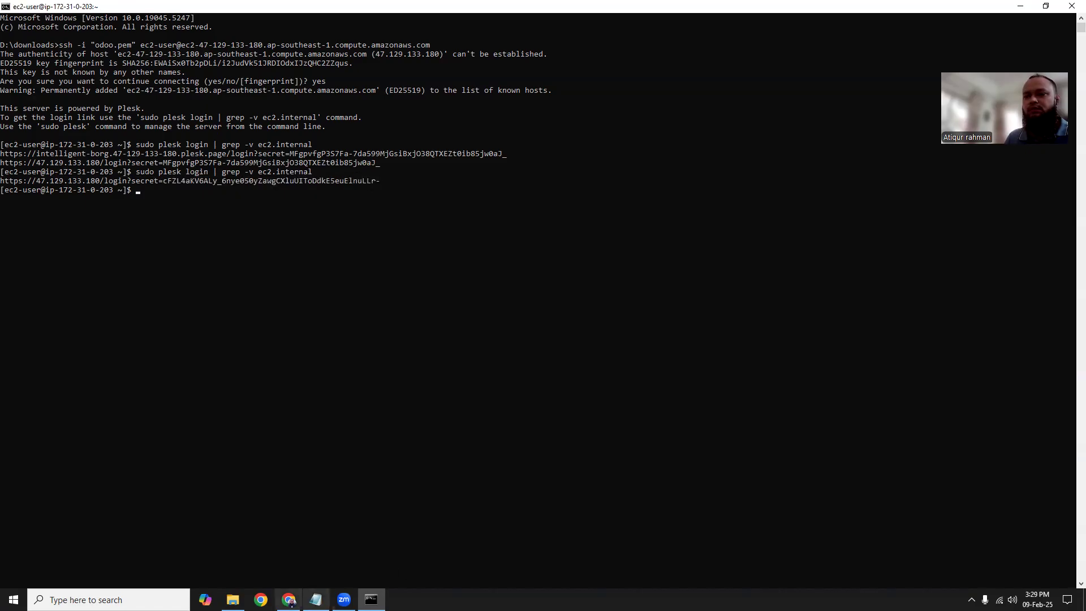
{"action": "left_click", "coordinate": [315, 599]}
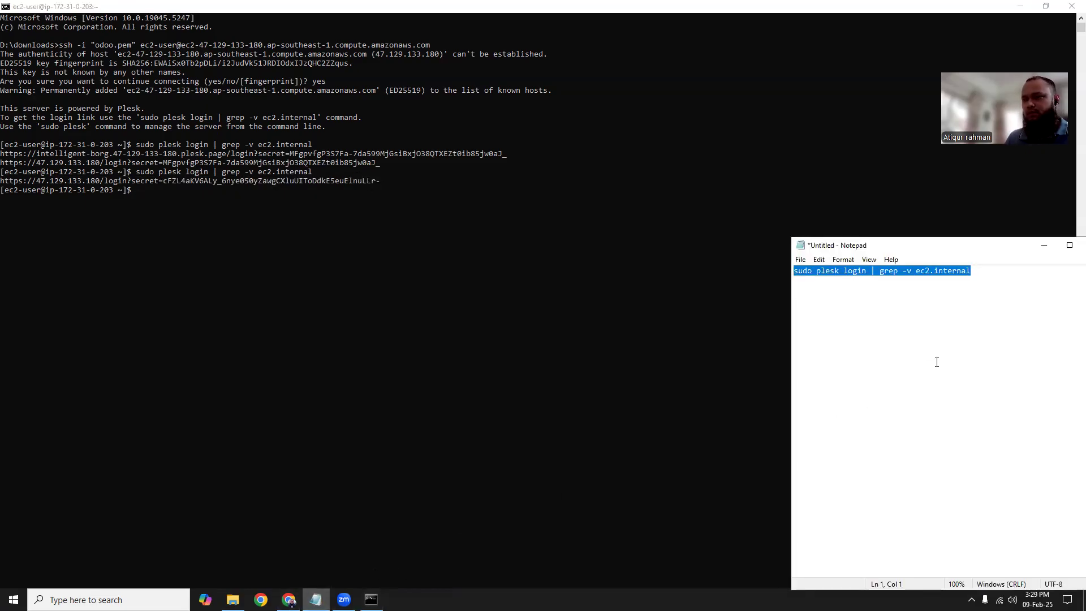
{"action": "key", "text": "ctrl+v"}
{"action": "left_click", "coordinate": [289, 599]}
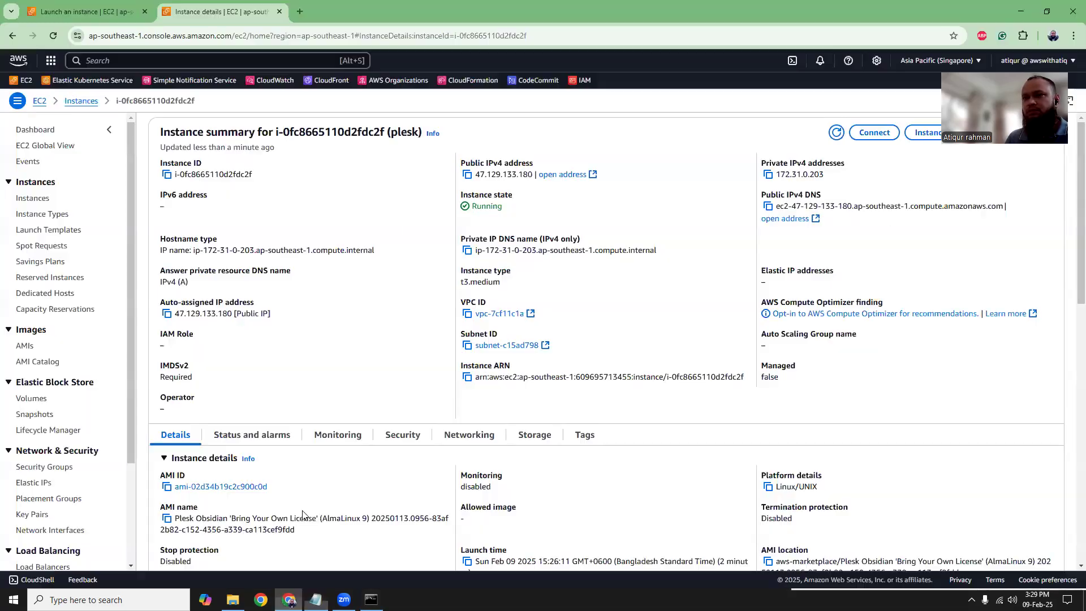
{"action": "left_click", "coordinate": [302, 13]}
{"action": "key", "text": "ctrl+v"}
{"action": "key", "text": "Return"}
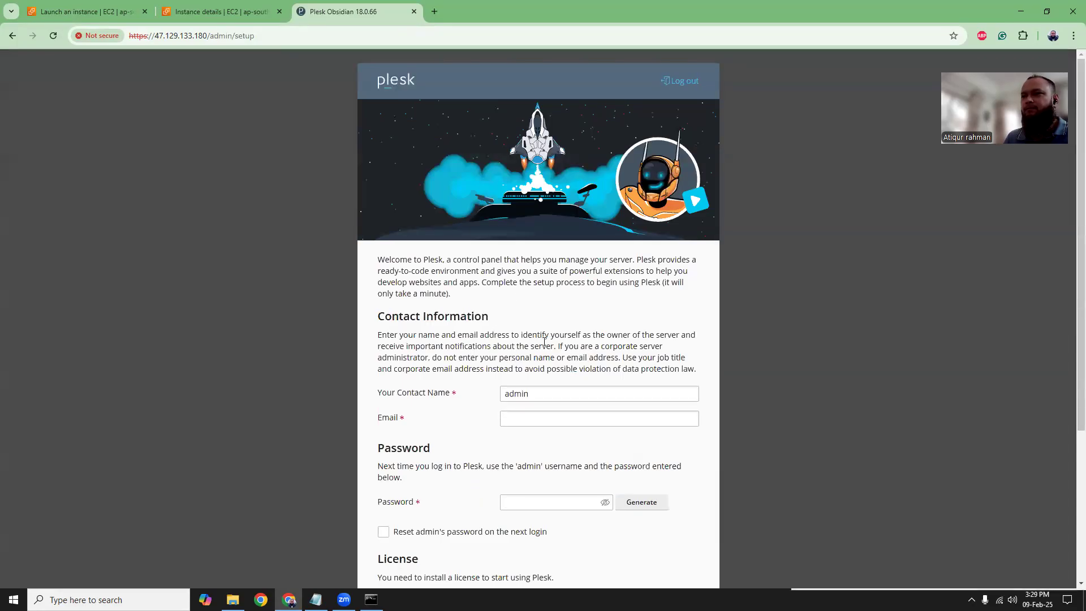
Fill in the contact email with the saved info address and generate the admin password in the Plesk setup form
{"action": "scroll", "coordinate": [846, 352], "scroll_direction": "down", "scroll_amount": 3}
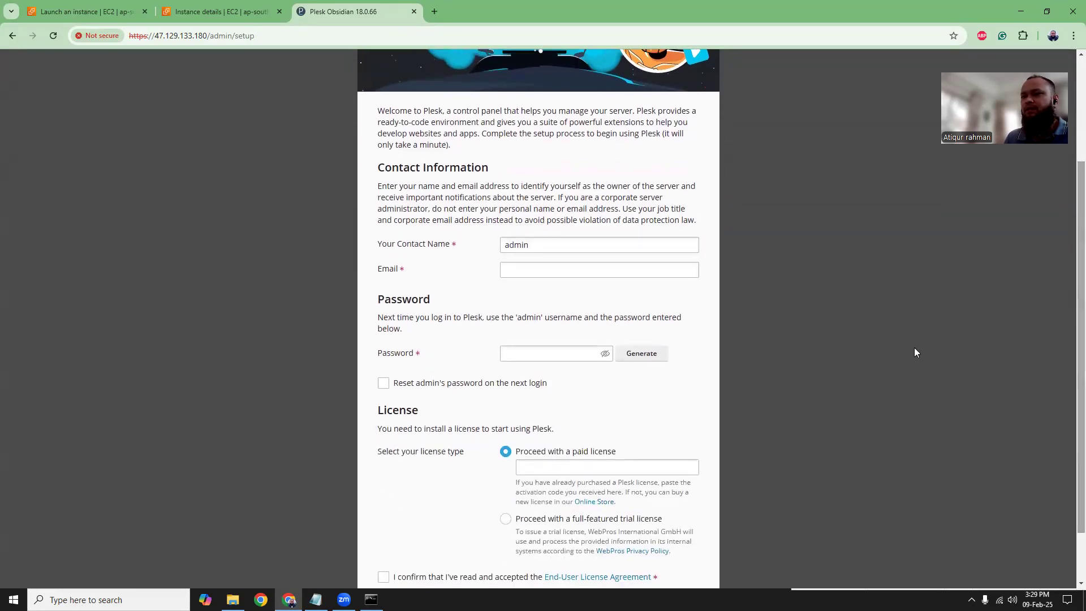
{"action": "left_click", "coordinate": [518, 270]}
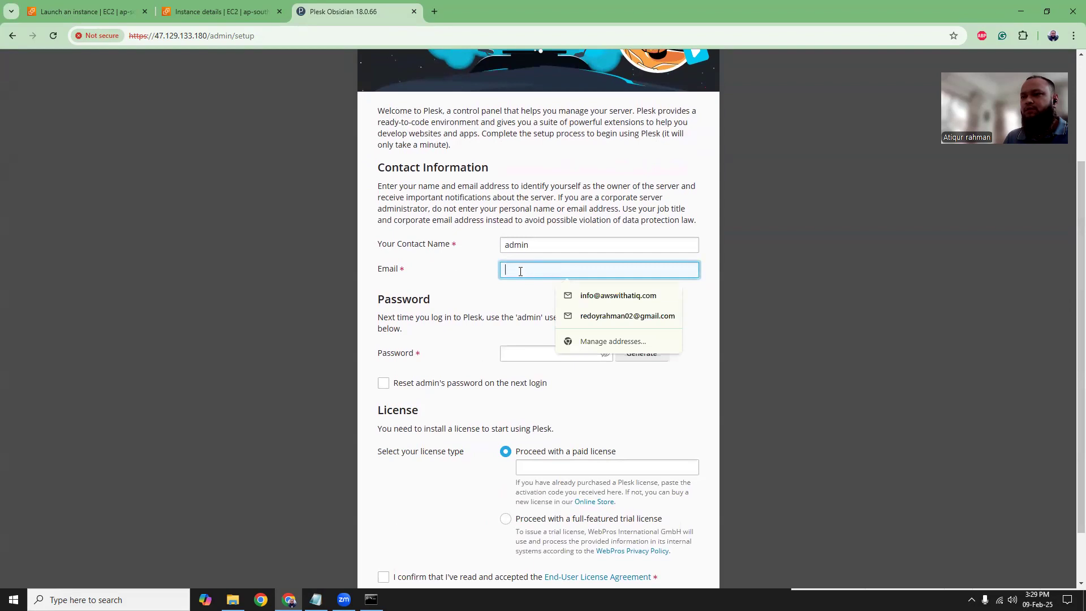
{"action": "left_click", "coordinate": [592, 295]}
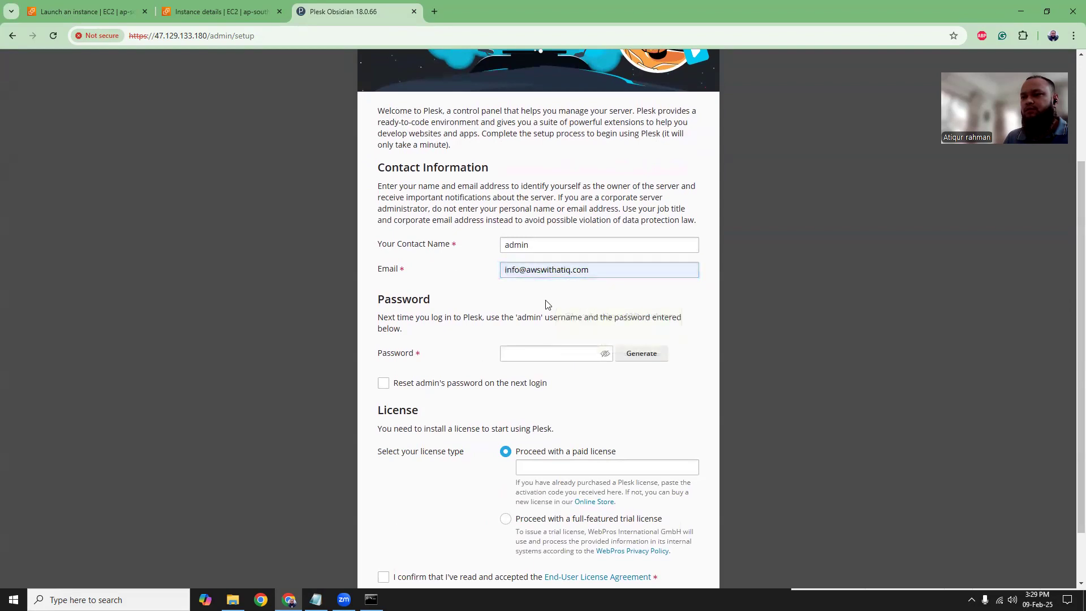
{"action": "left_click", "coordinate": [617, 355]}
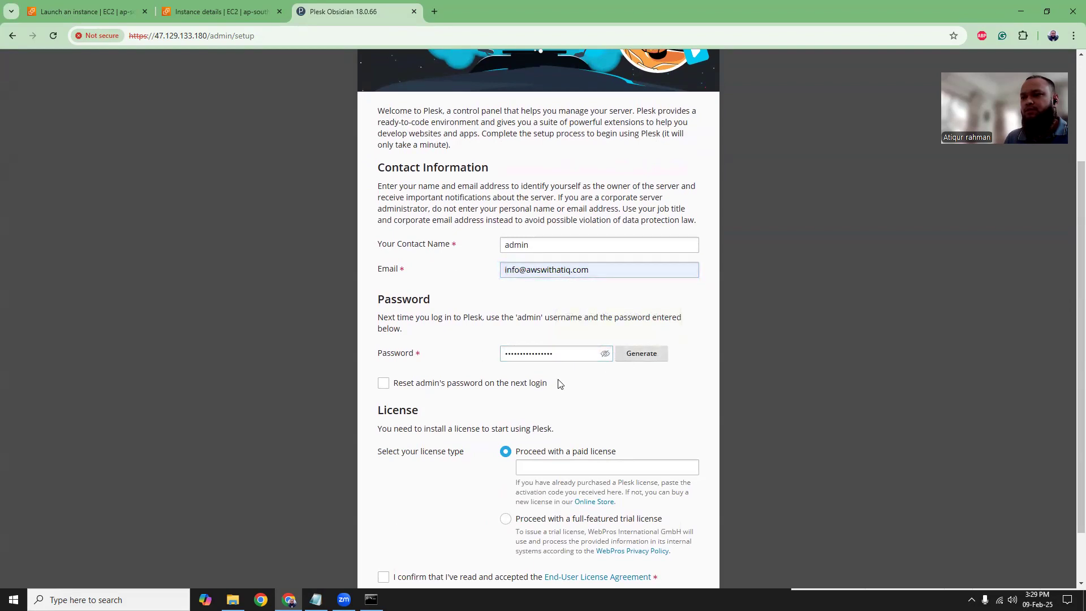
Reveal the generated admin password, copy it, and replace the contents of the Notepad note with it before returning to the Plesk setup form
{"action": "left_click", "coordinate": [606, 354]}
{"action": "left_click_drag", "start_coordinate": [581, 354], "coordinate": [485, 354]}
{"action": "key", "text": "ctrl+c"}
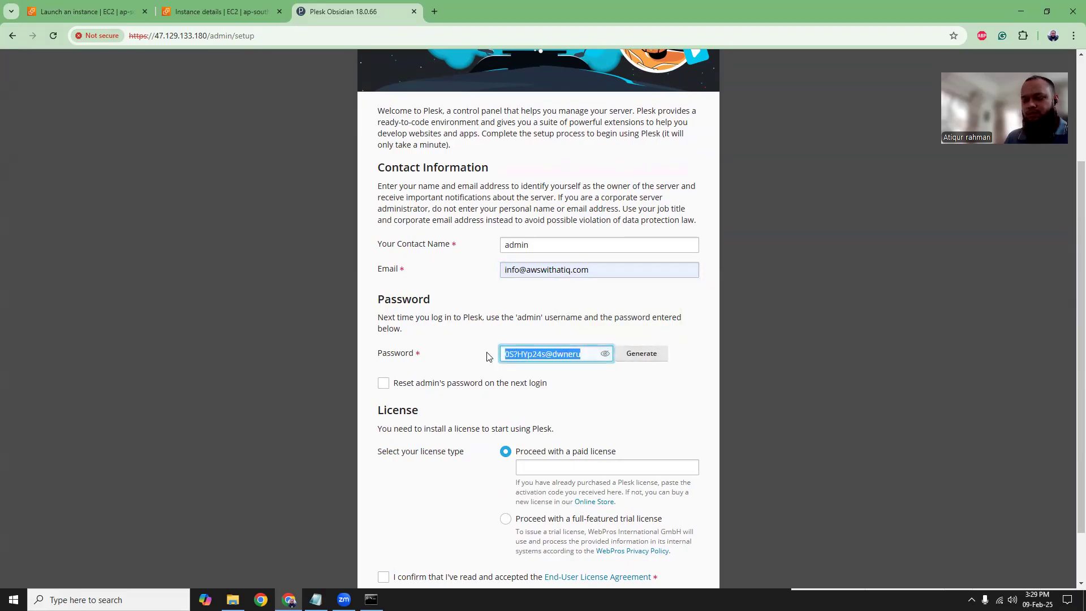
{"action": "left_click", "coordinate": [316, 600]}
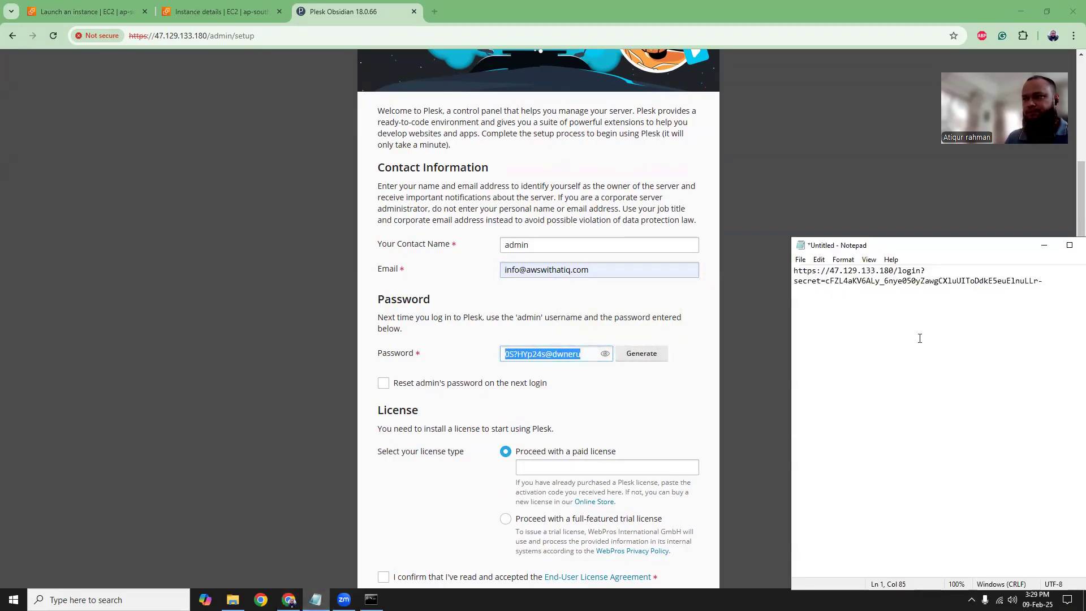
{"action": "key", "text": "ctrl+a"}
{"action": "key", "text": "ctrl+v"}
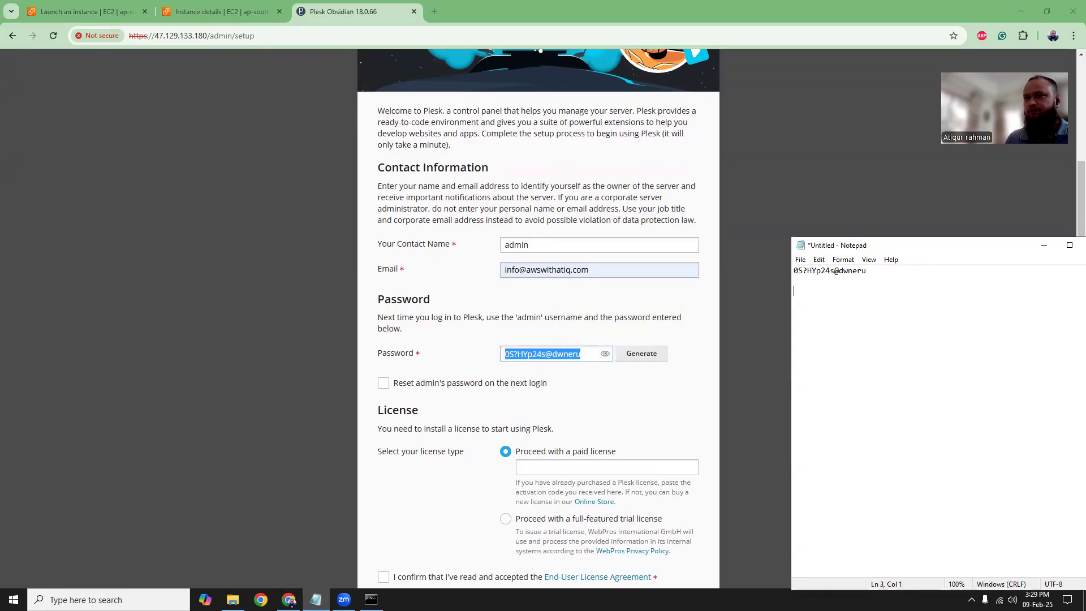
{"action": "left_click", "coordinate": [458, 318]}
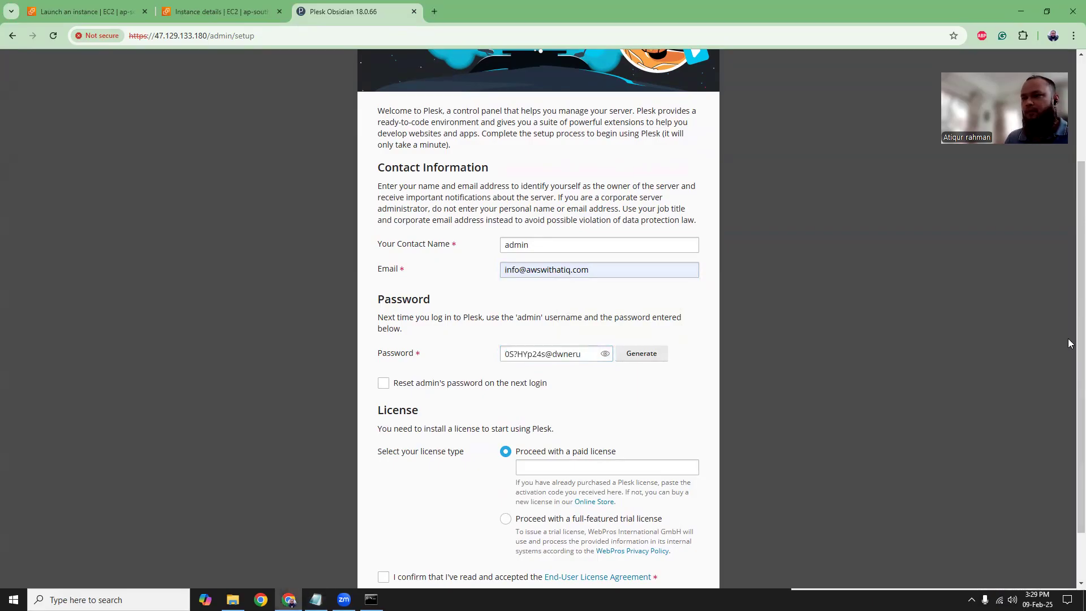
Choose the full-featured trial license, accept the End-User License Agreement, and submit the setup form to enter Plesk
{"action": "scroll", "coordinate": [1070, 343], "scroll_direction": "down", "scroll_amount": 2}
{"action": "left_click", "coordinate": [506, 455]}
{"action": "left_click", "coordinate": [388, 514]}
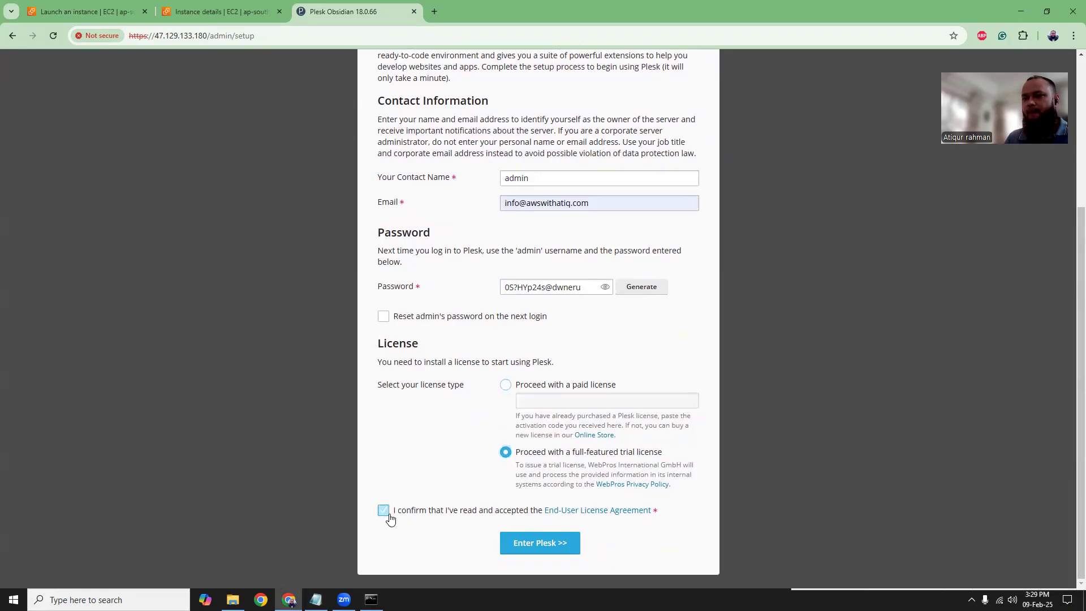
{"action": "left_click", "coordinate": [527, 548]}
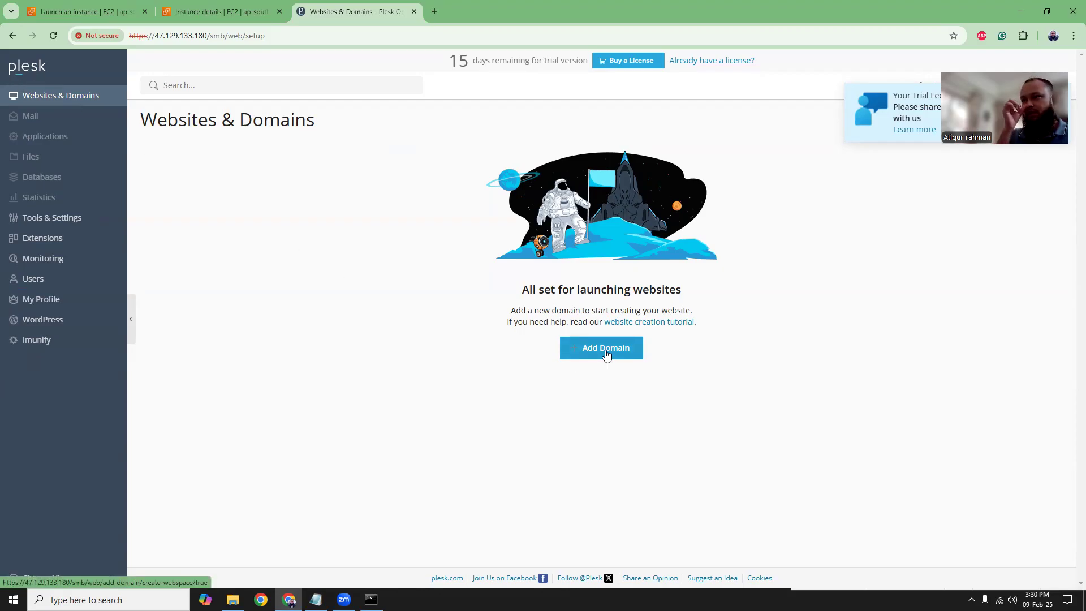
Log in to Plesk as admin, copying the admin password from the Notepad note into the password field
{"action": "left_click_drag", "start_coordinate": [449, 60], "coordinate": [570, 64]}
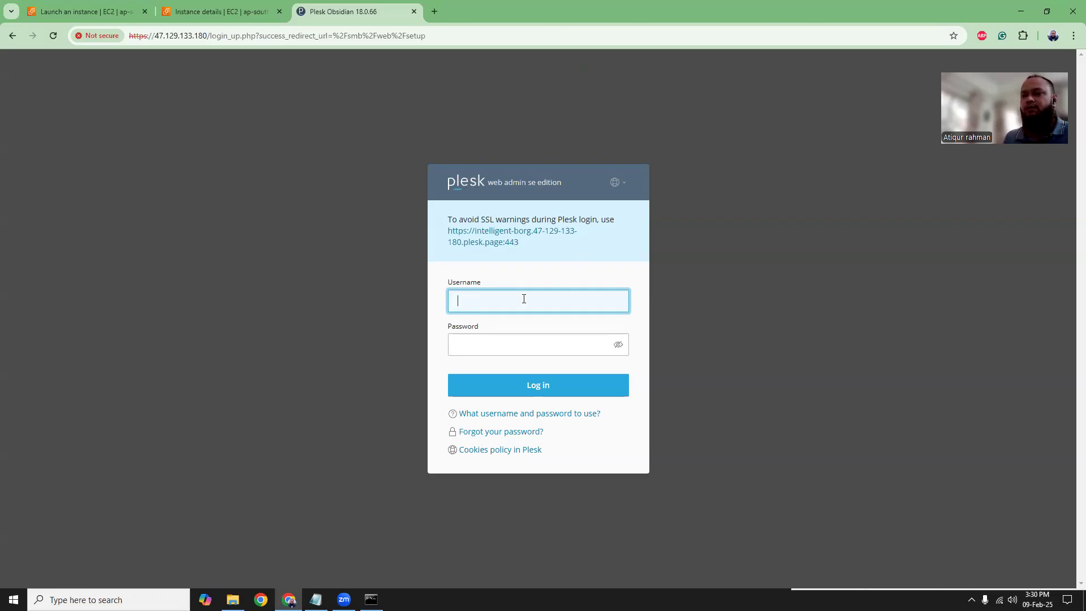
{"action": "type", "text": "admin"}
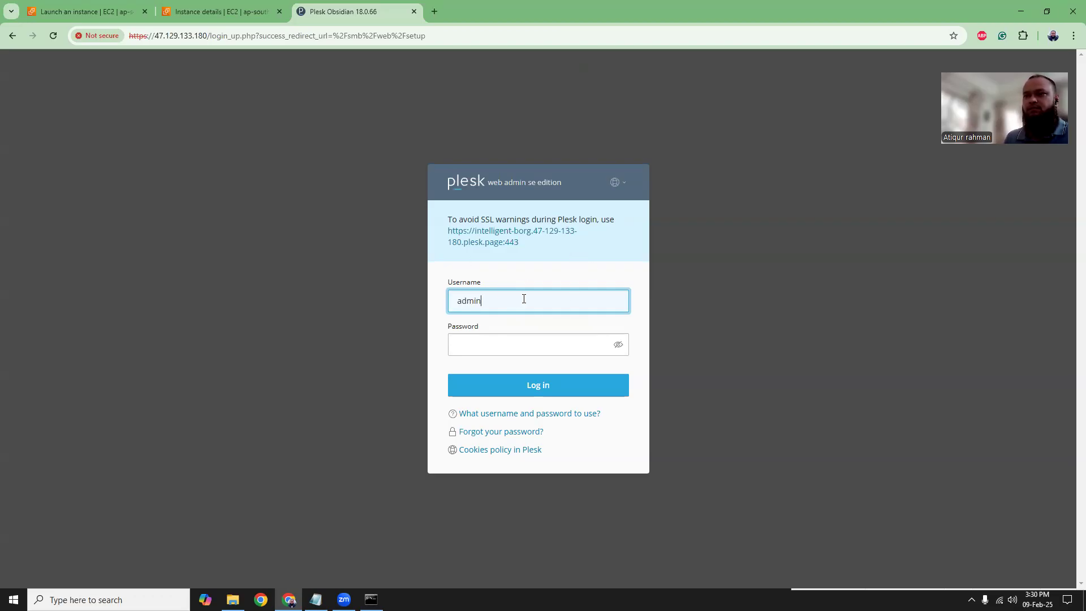
{"action": "key", "text": "alt+Tab"}
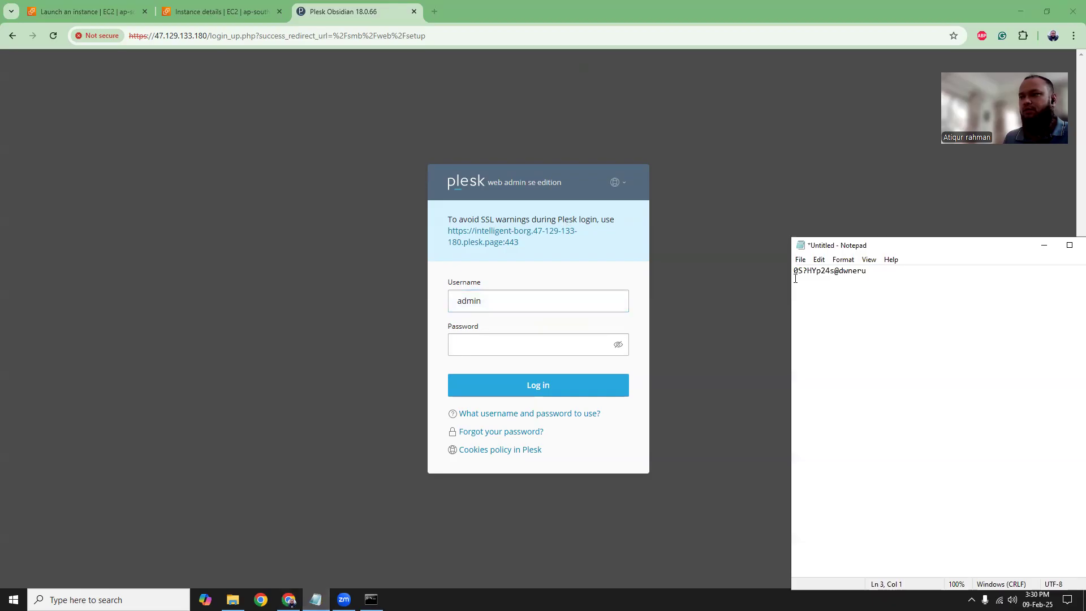
{"action": "key", "text": "ctrl+a"}
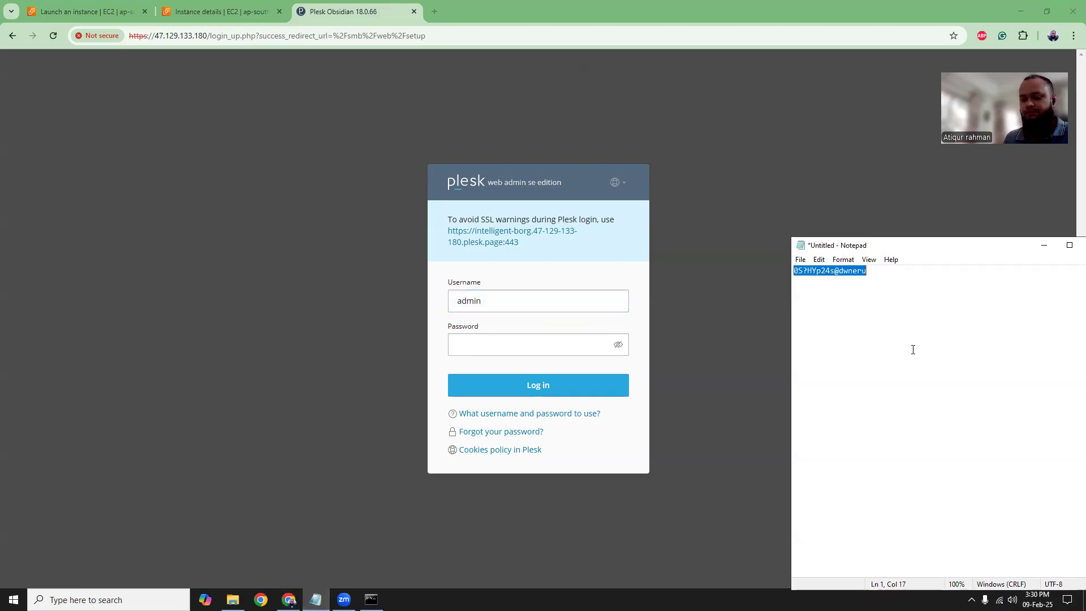
{"action": "left_click", "coordinate": [547, 350]}
{"action": "key", "text": "ctrl+v"}
{"action": "left_click", "coordinate": [528, 384]}
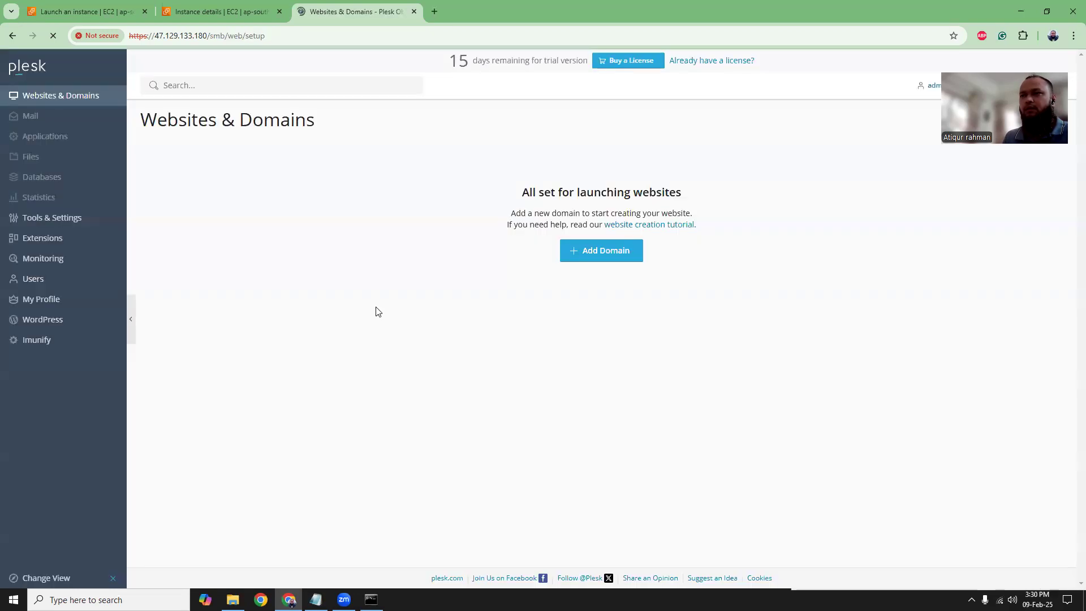
Add a new domain in Plesk as a blank website, using the personal .xyz domain name
{"action": "left_click", "coordinate": [604, 355]}
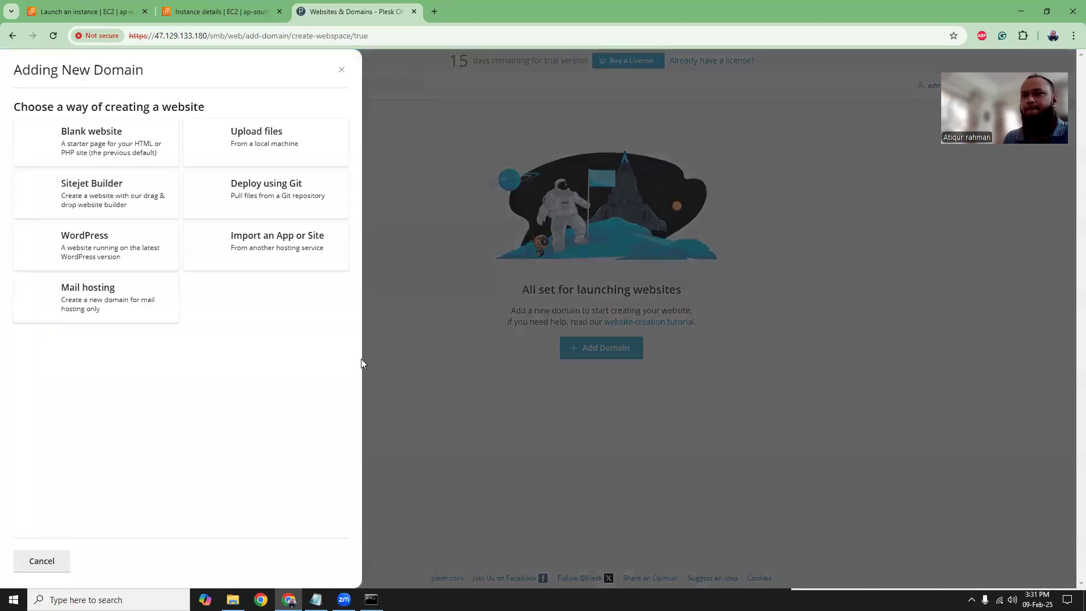
{"action": "left_click", "coordinate": [121, 148]}
{"action": "left_click", "coordinate": [135, 155]}
{"action": "left_click", "coordinate": [136, 180]}
{"action": "left_click", "coordinate": [133, 560]}
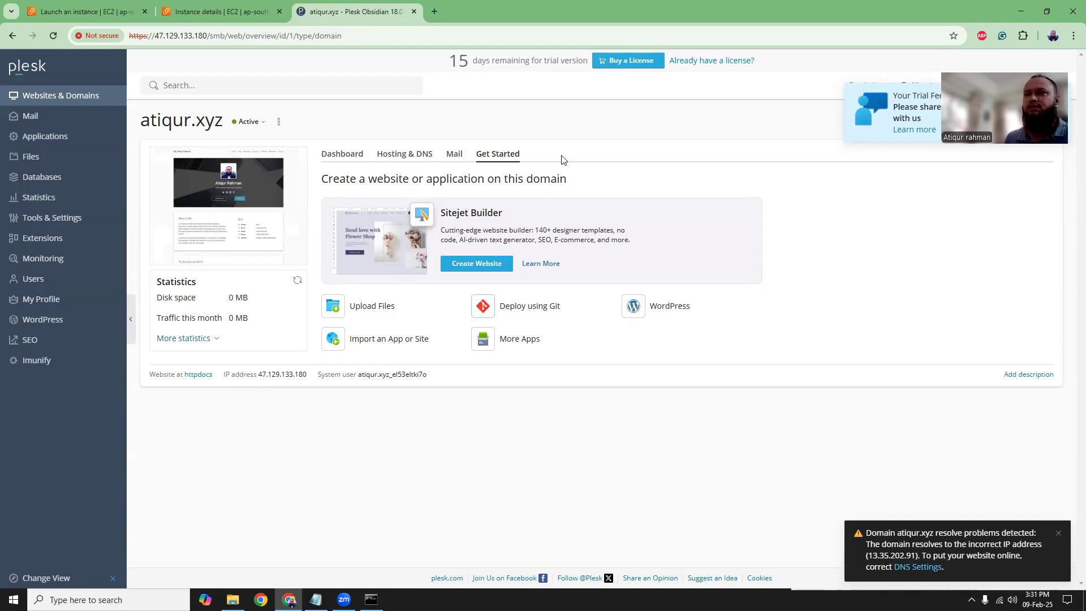
Open the Plesk license pricing page from the trial notice and return to the new domain's overview
{"action": "left_click", "coordinate": [631, 64]}
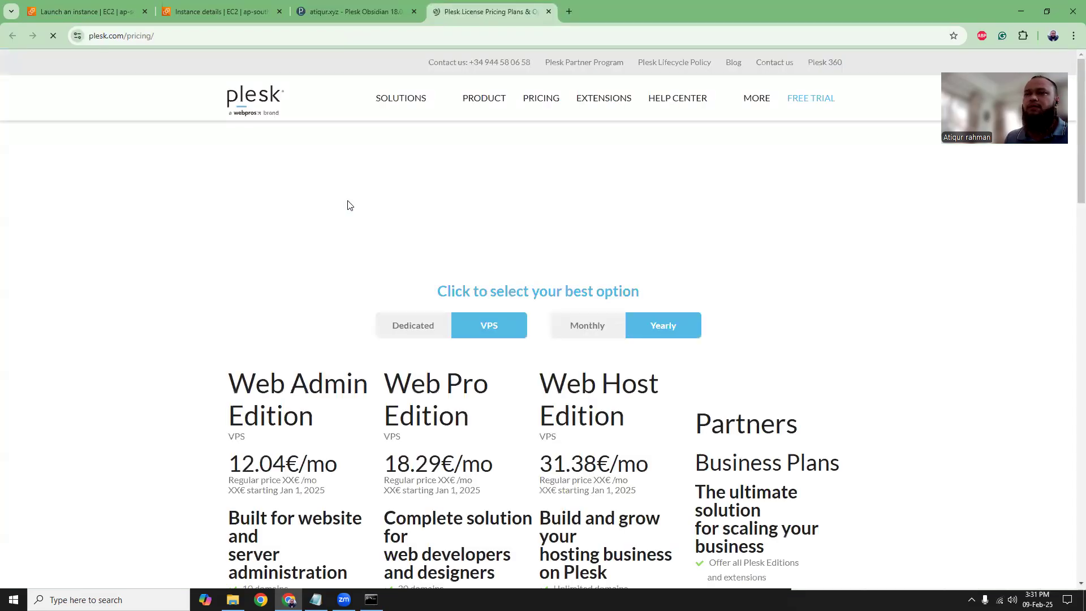
{"action": "left_click", "coordinate": [368, 13]}
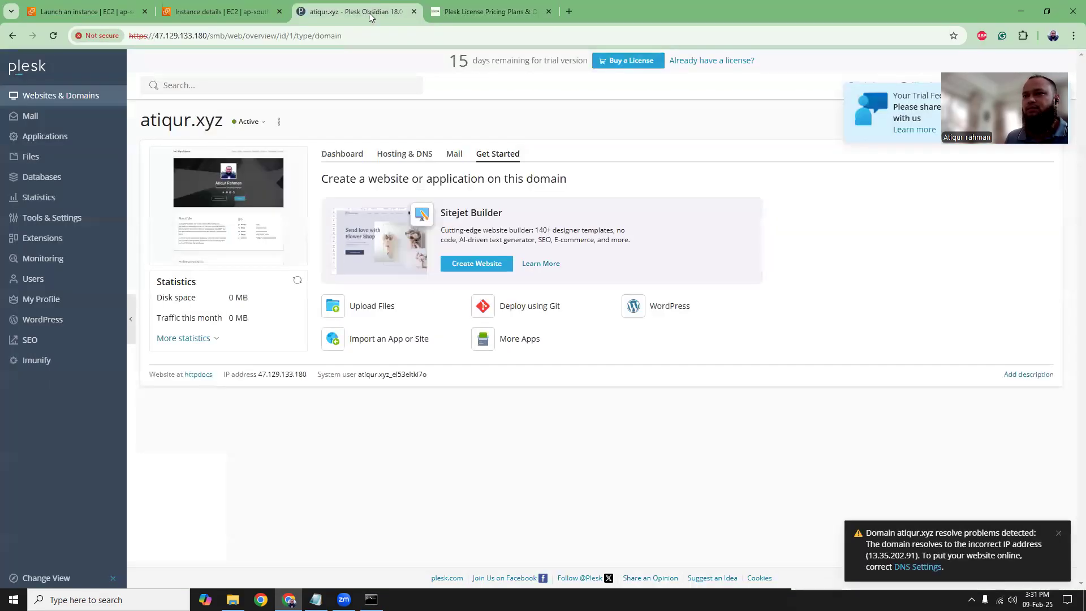